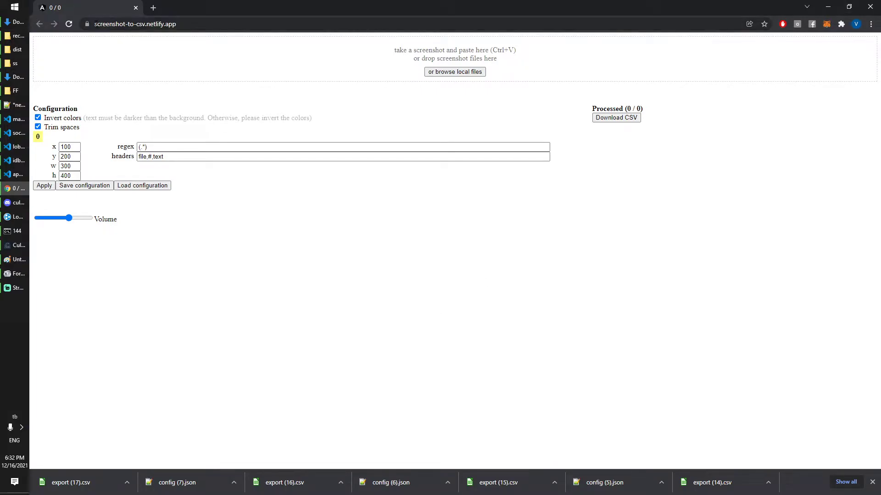
# Step: Capture a screenshot of the Cultris II game window
pyautogui.moveTo(95, 24); pyautogui.dragTo(139, 24)
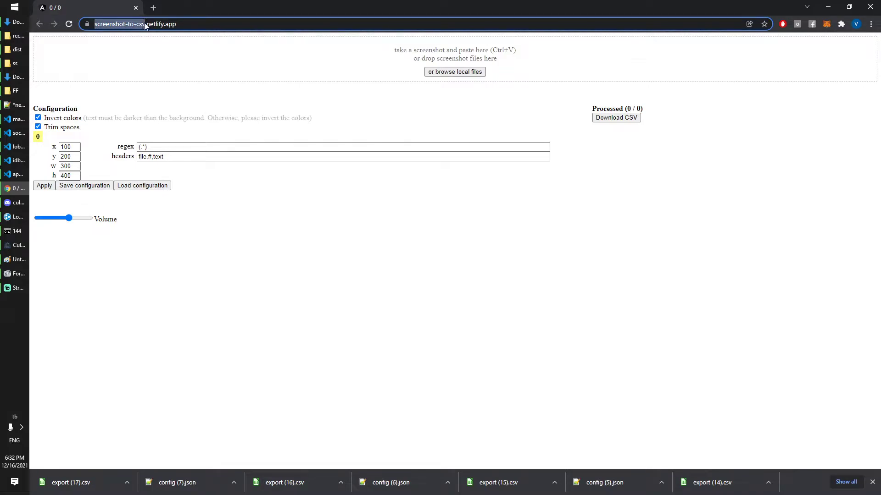
pyautogui.click(158, 92)
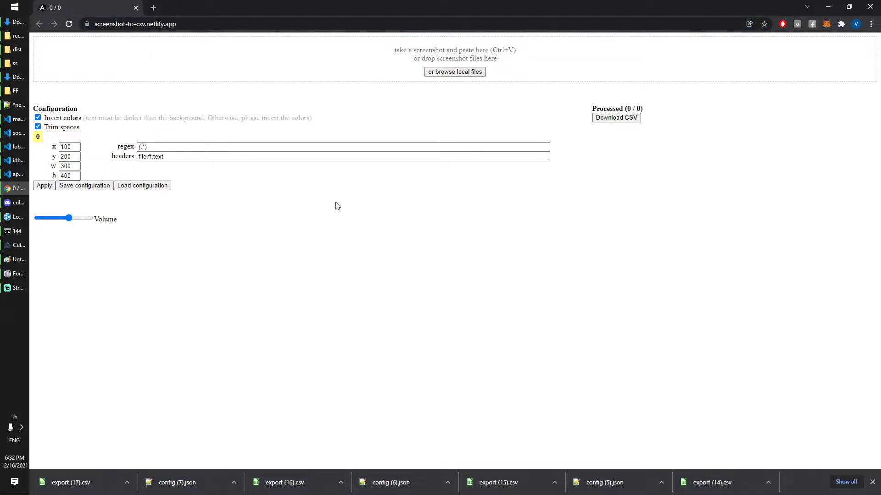
pyautogui.click(17, 245)
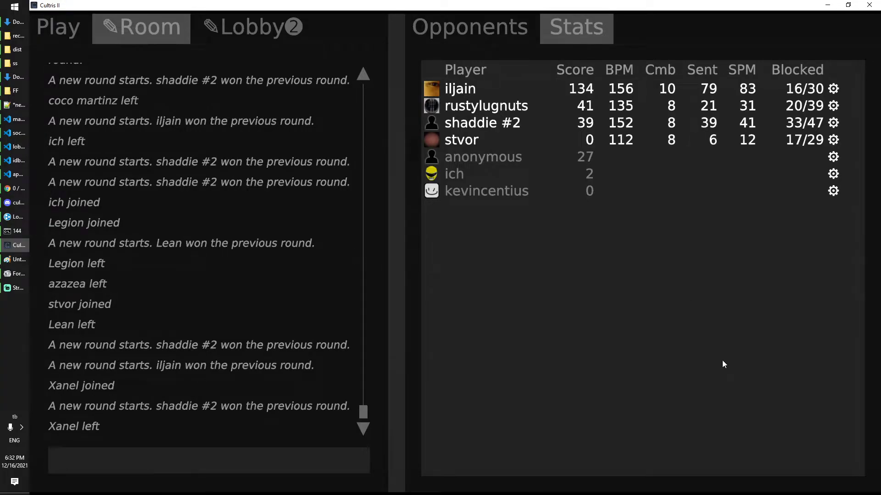
pyautogui.press('Return')
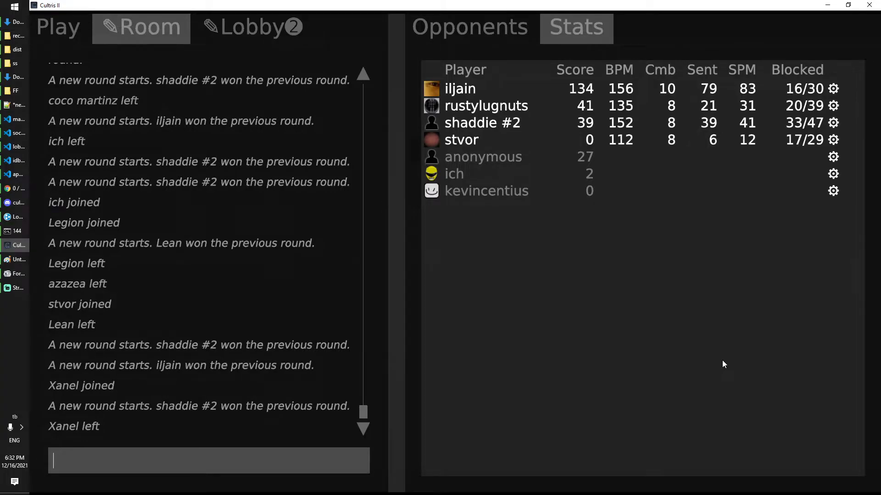
pyautogui.hotkey('alt', 'Tab')
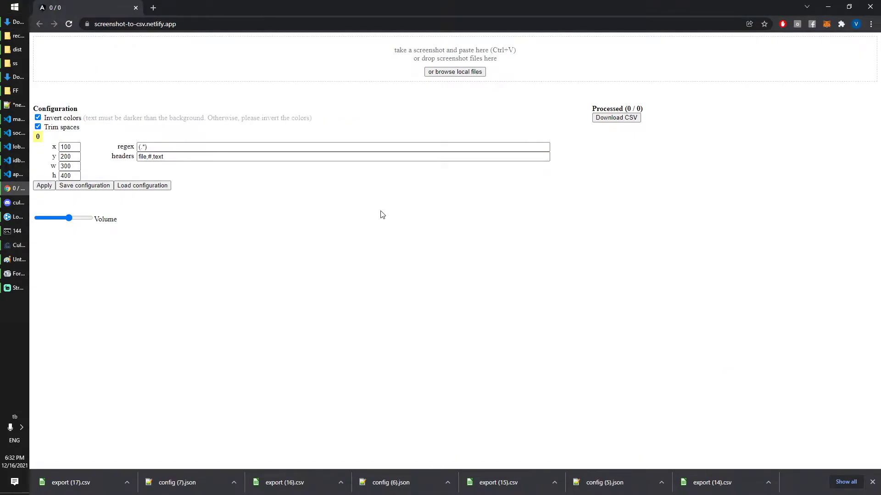
# Step: Paste the screenshot into screenshot-to-csv, extracting nine chat lines from the default region
pyautogui.hotkey('ctrl', 'v')
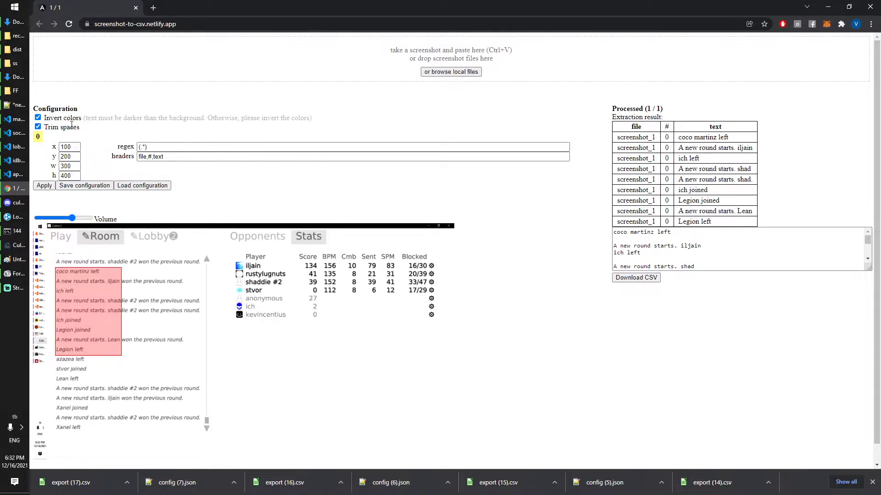
pyautogui.moveTo(80, 118); pyautogui.dragTo(55, 126)
pyautogui.moveTo(11, 250)
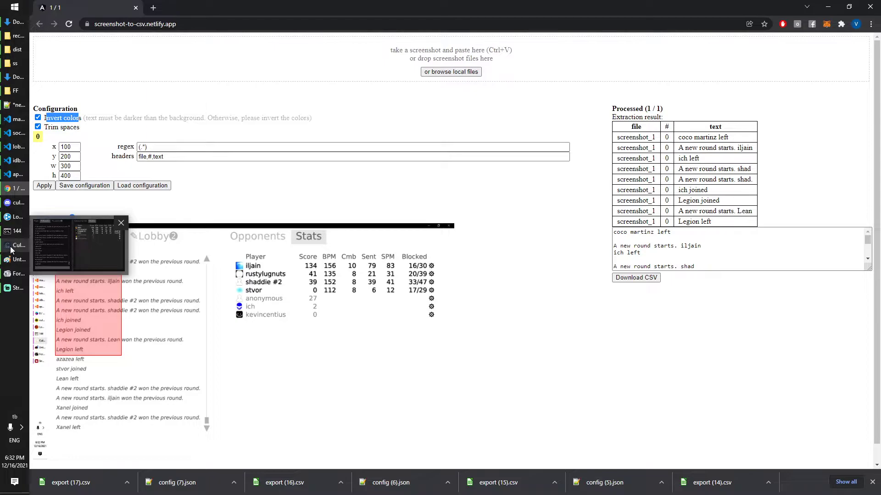
pyautogui.click(109, 144)
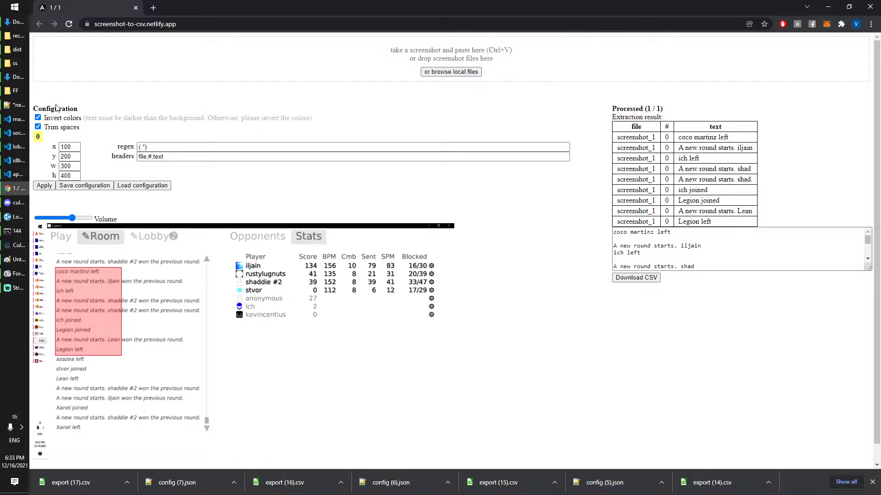
# Step: Draw the capture region over the Stats table: x 963.83, y 173.53, w 832.11, h 819.57
pyautogui.moveTo(61, 120); pyautogui.dragTo(252, 291)
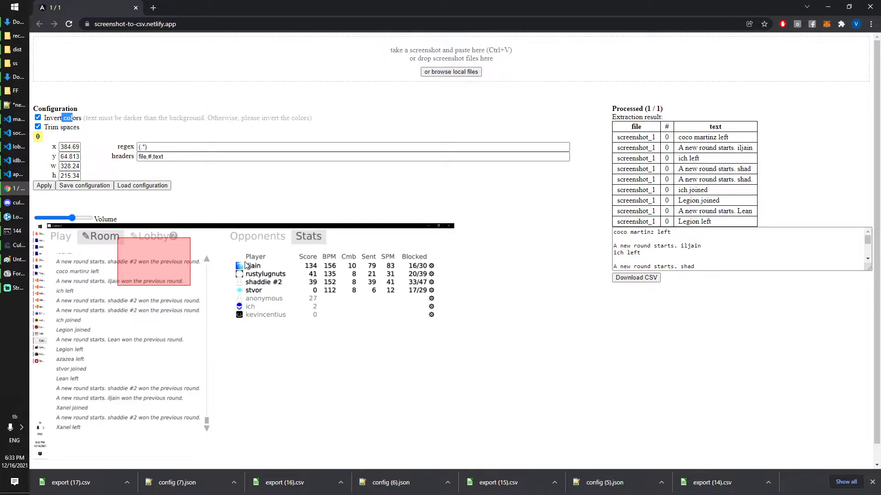
pyautogui.moveTo(245, 263); pyautogui.dragTo(428, 443)
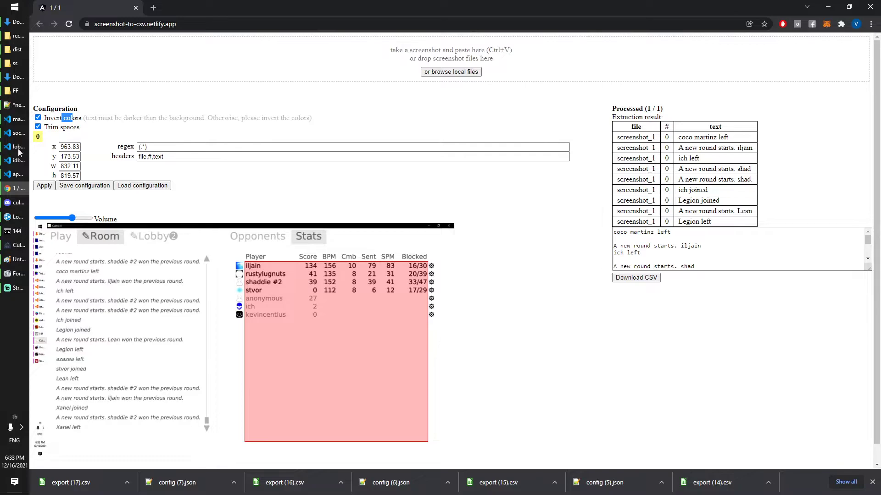
# Step: Re-apply extraction with the new region and review the seven player-stats lines
pyautogui.click(36, 187)
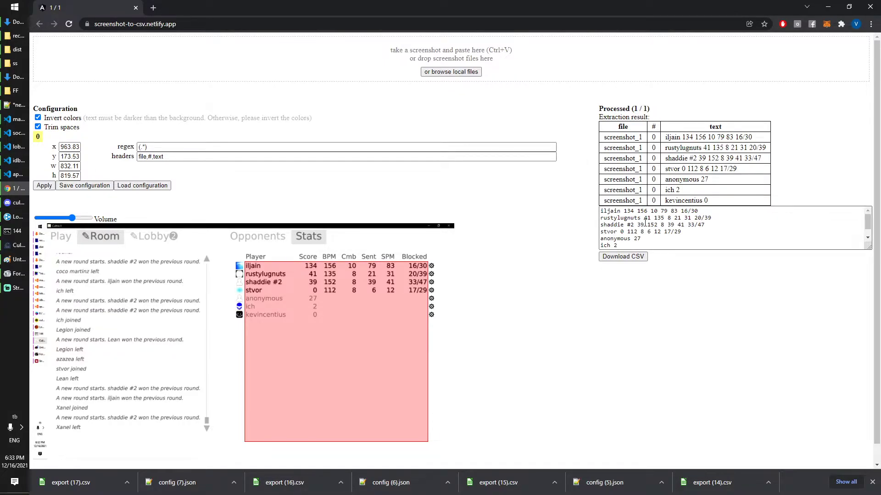
pyautogui.click(644, 224)
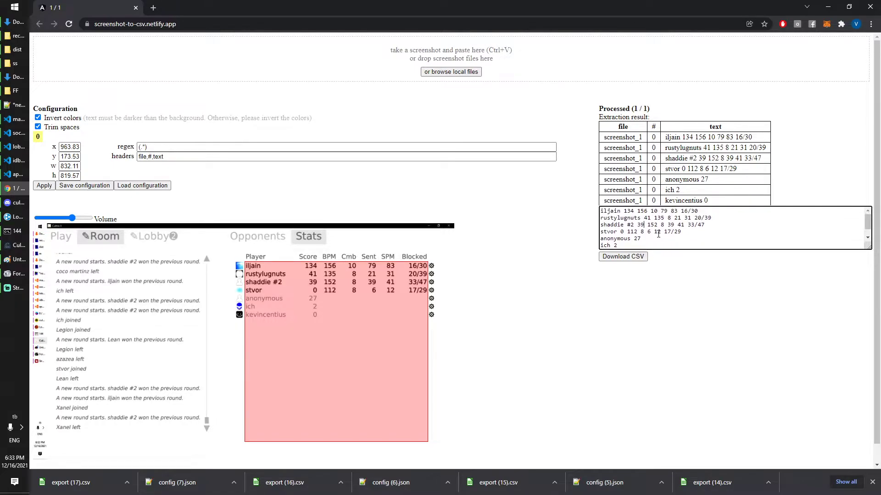
pyautogui.tripleClick(673, 140)
pyautogui.moveTo(665, 147); pyautogui.dragTo(764, 148)
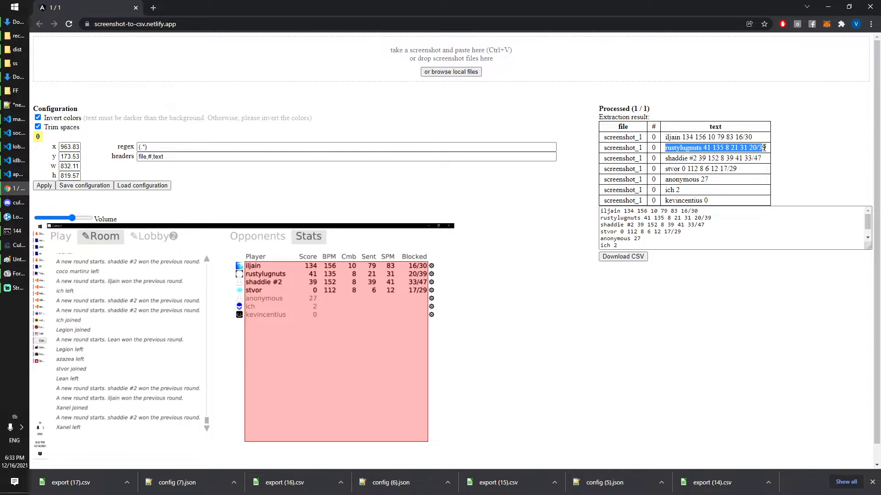
pyautogui.moveTo(663, 161); pyautogui.dragTo(642, 170)
pyautogui.click(733, 134)
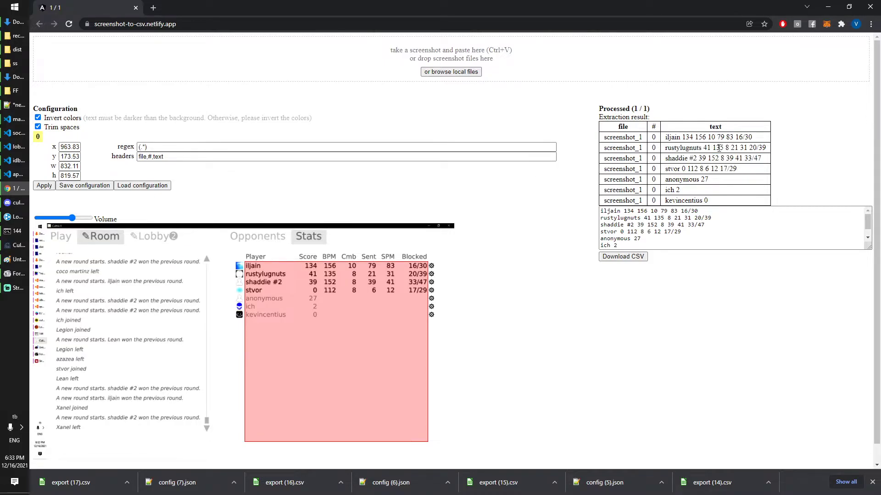
pyautogui.tripleClick(688, 211)
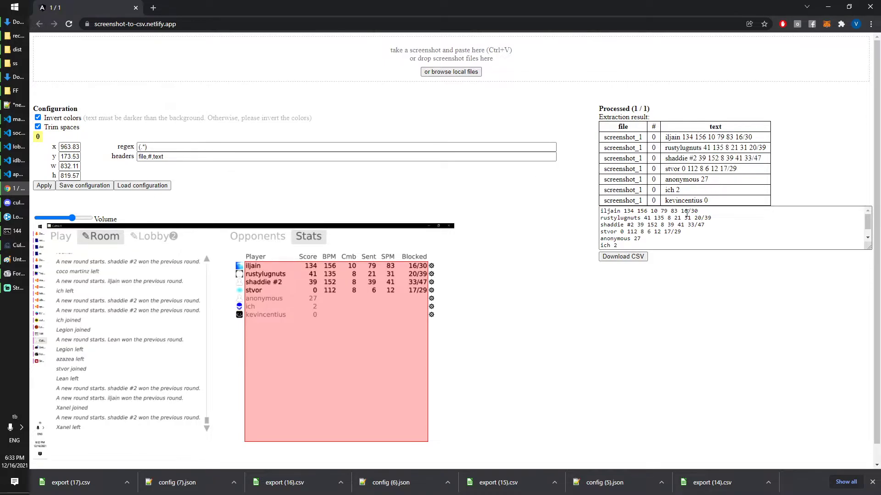
pyautogui.click(697, 136)
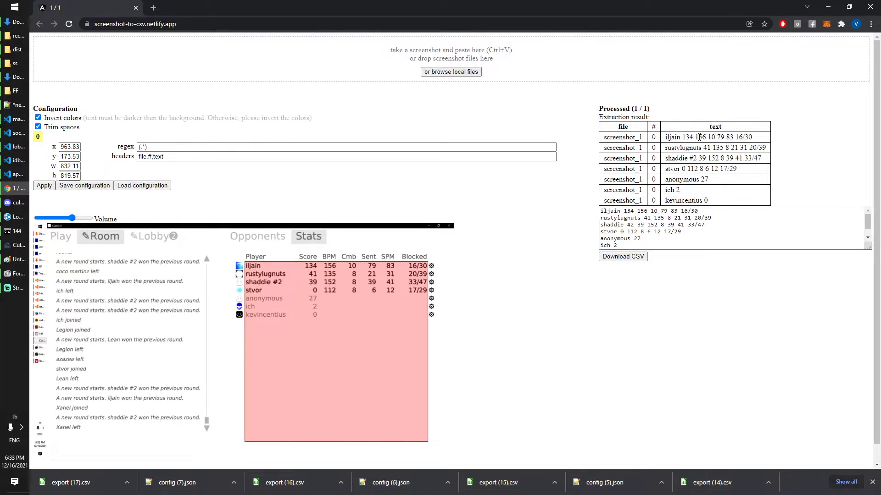
# Step: Select all the extracted output text for copying
pyautogui.doubleClick(144, 147)
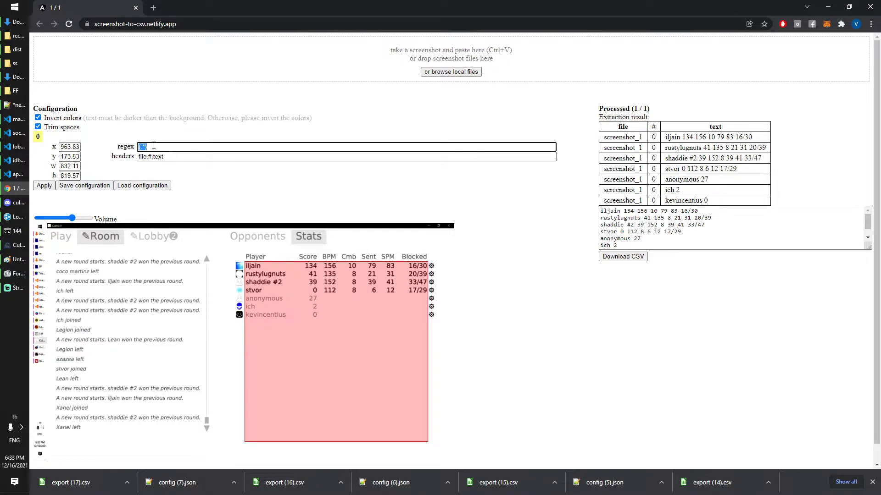
pyautogui.click(665, 140)
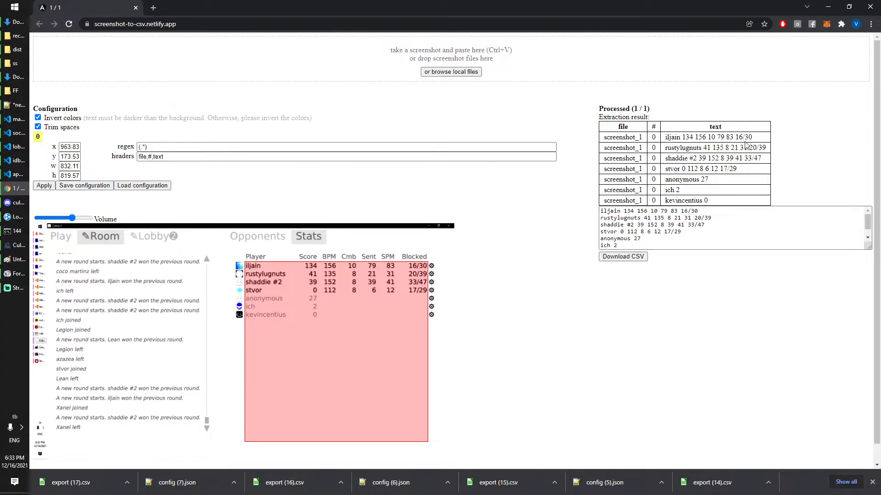
pyautogui.click(644, 221)
pyautogui.hotkey('ctrl', 'a')
pyautogui.hotkey('ctrl', 'c')
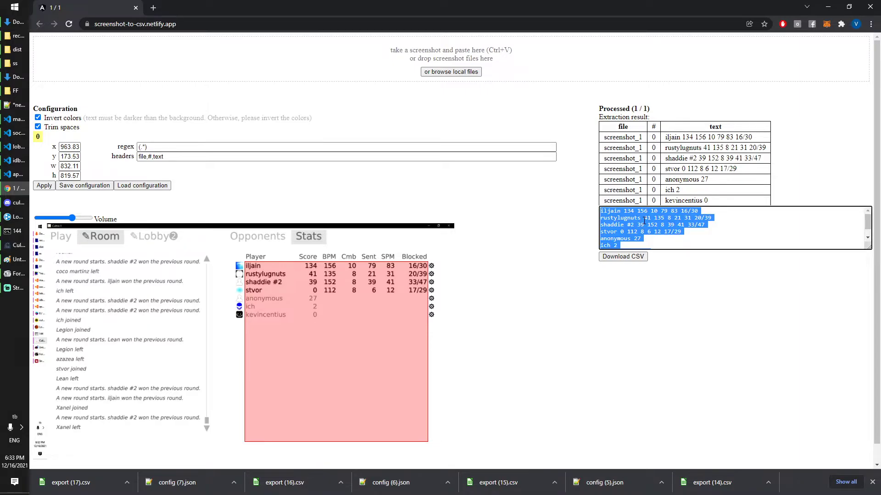
# Step: Load regex101 in a new tab and paste the seven stats lines as the test string
pyautogui.click(153, 7)
pyautogui.write('reg')
pyautogui.press('Return')
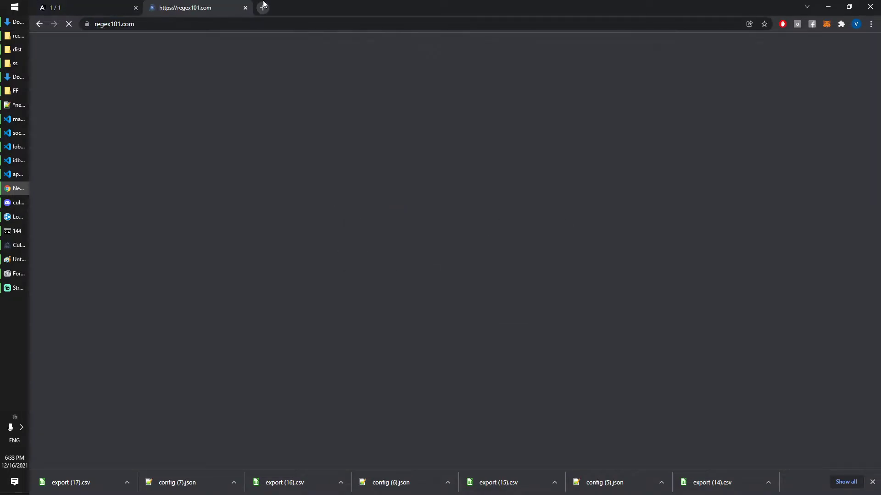
pyautogui.hotkey('ctrl', 'v')
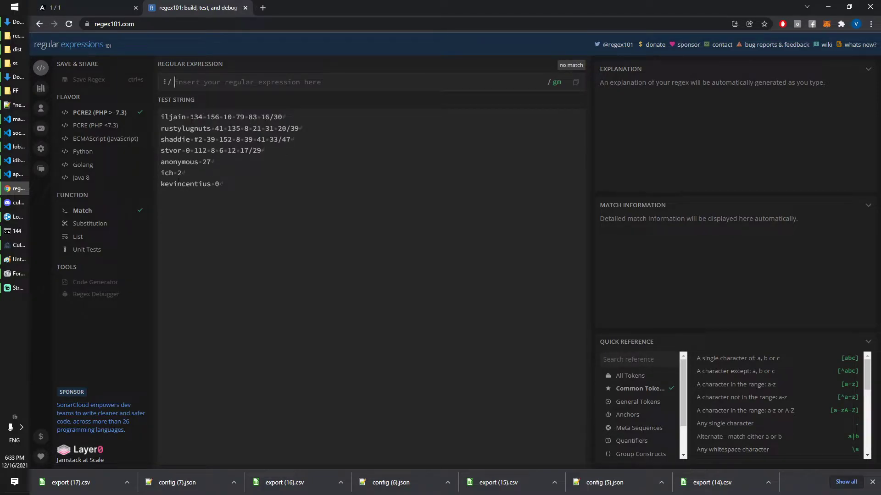
# Step: Examine the fourth stats line's fields, such as the value 112, to plan the pattern
pyautogui.click(172, 85)
pyautogui.tripleClick(306, 147)
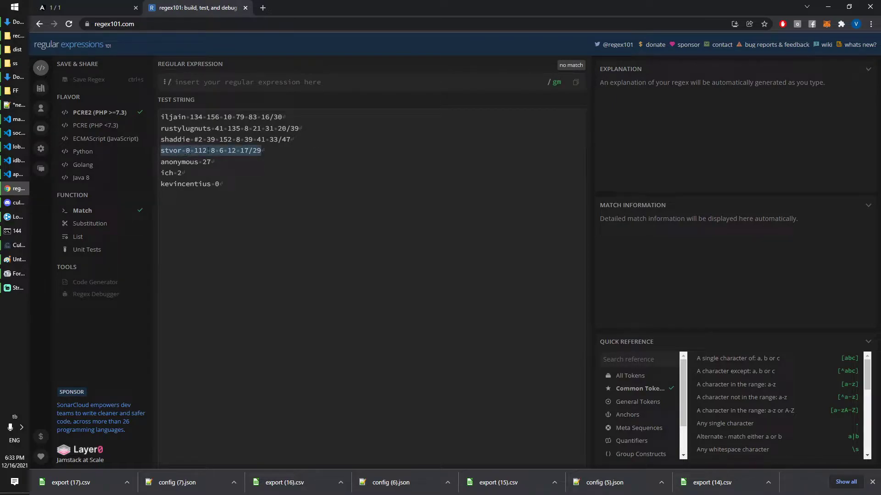
pyautogui.click(263, 151)
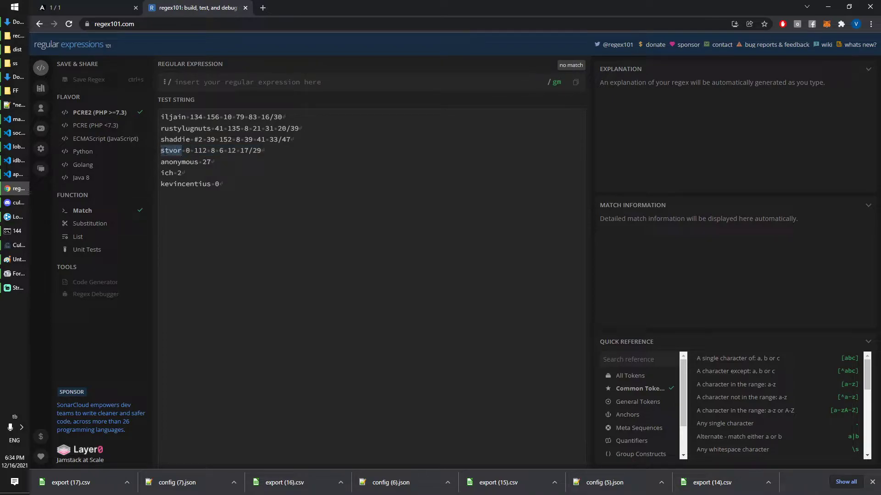
pyautogui.click(187, 151)
pyautogui.doubleClick(199, 151)
pyautogui.click(173, 151)
pyautogui.click(262, 150)
# Step: Enter the pattern (.+) (.+) (.+) (.+) (.+) (.+) (.+)/(.+) and check it against a stats line
pyautogui.write('(.+)')
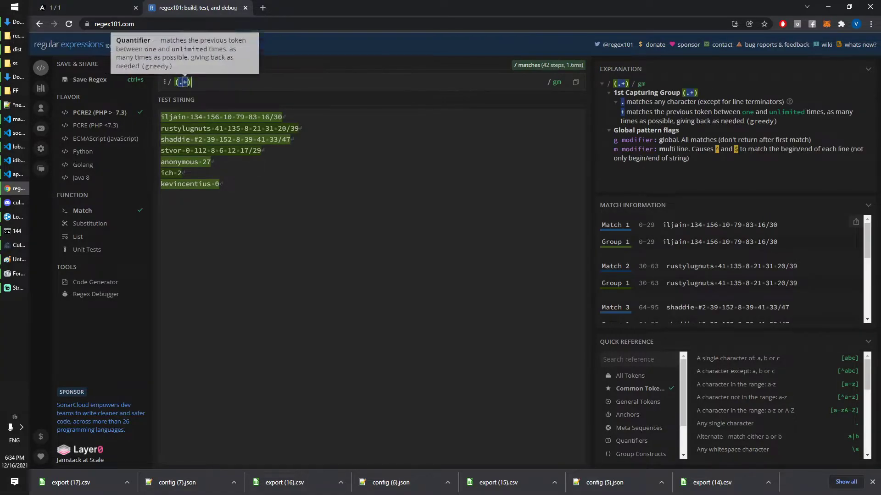
pyautogui.write(' (.+) (.+) (.+) (.+)')
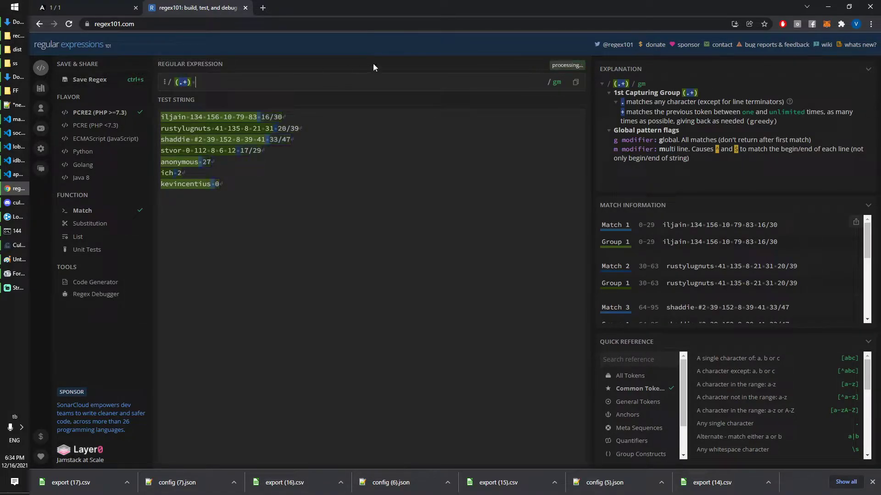
pyautogui.write(' (.+) (.+)')
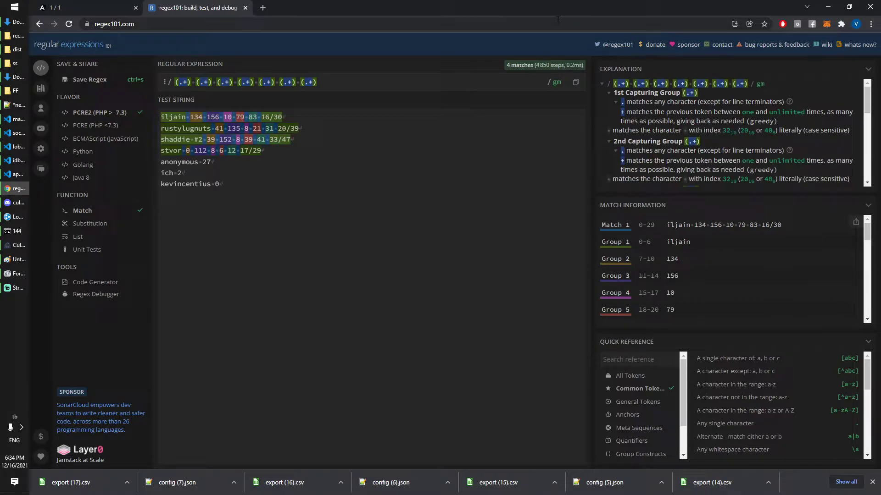
pyautogui.write('/(.+)')
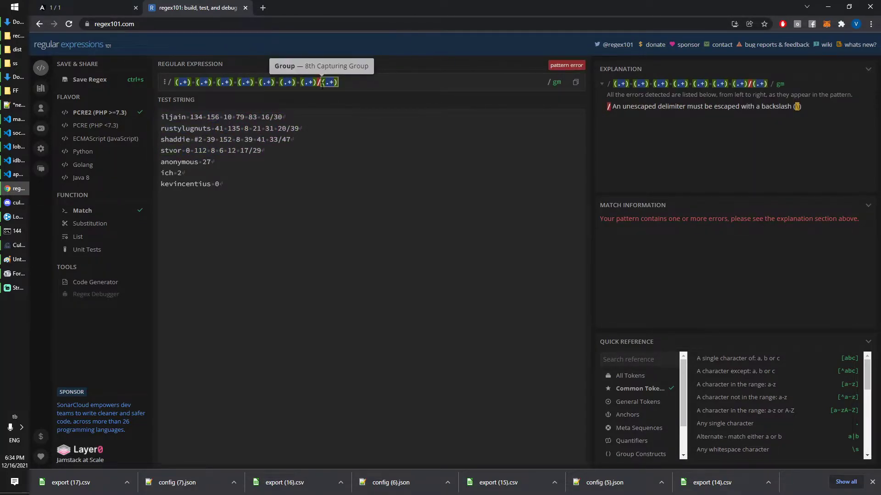
pyautogui.moveTo(176, 82); pyautogui.dragTo(339, 83)
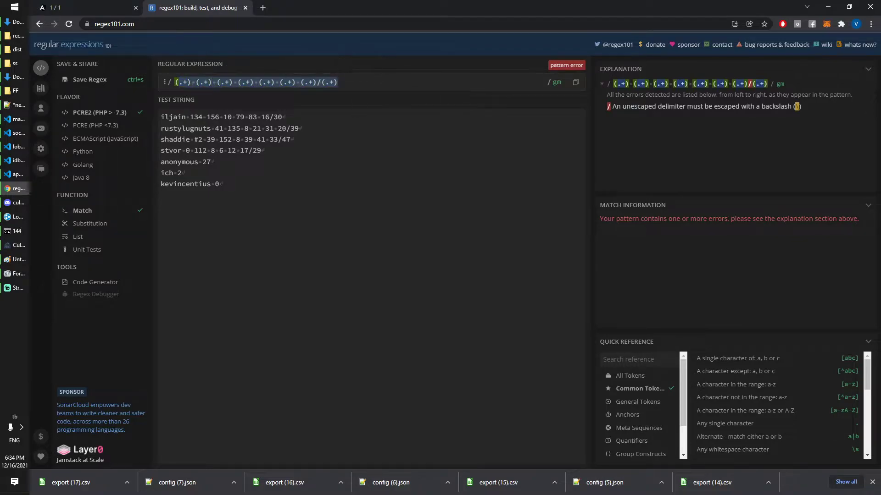
pyautogui.moveTo(262, 150); pyautogui.dragTo(161, 150)
pyautogui.click(261, 150)
# Step: Escape the slash as \/, select the whole pattern, and check the three unmatched lines
pyautogui.click(265, 83)
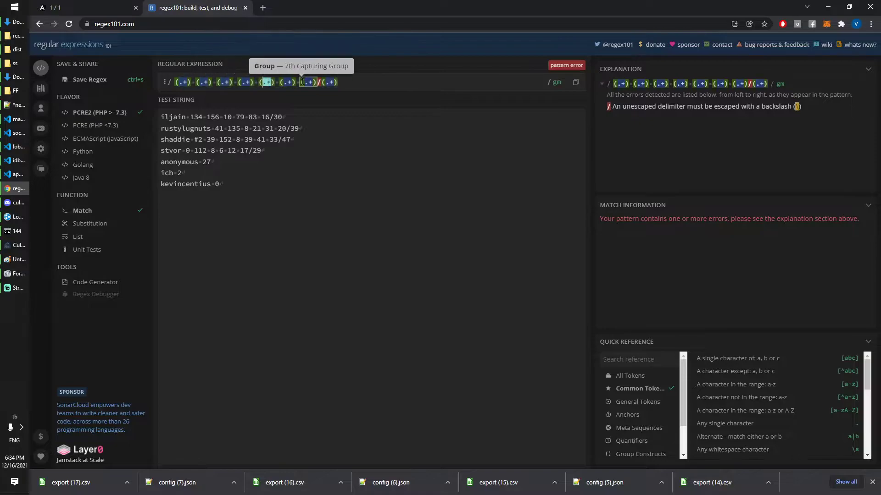
pyautogui.click(318, 82)
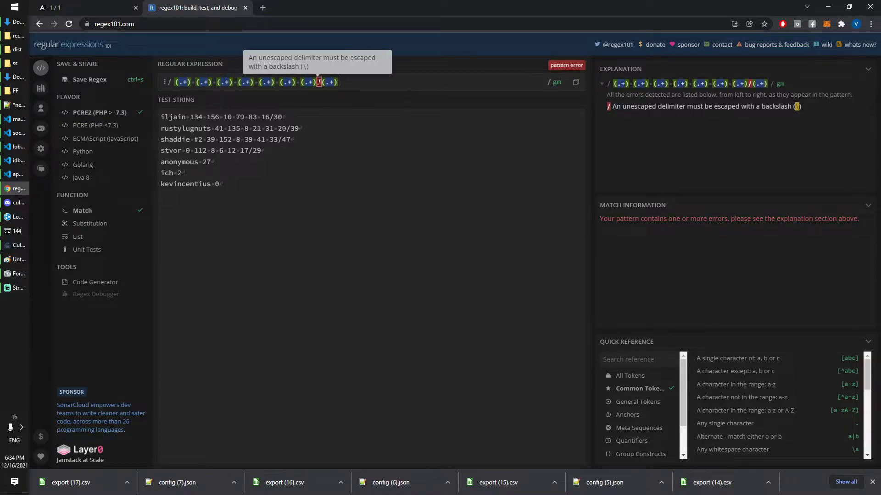
pyautogui.write('\\')
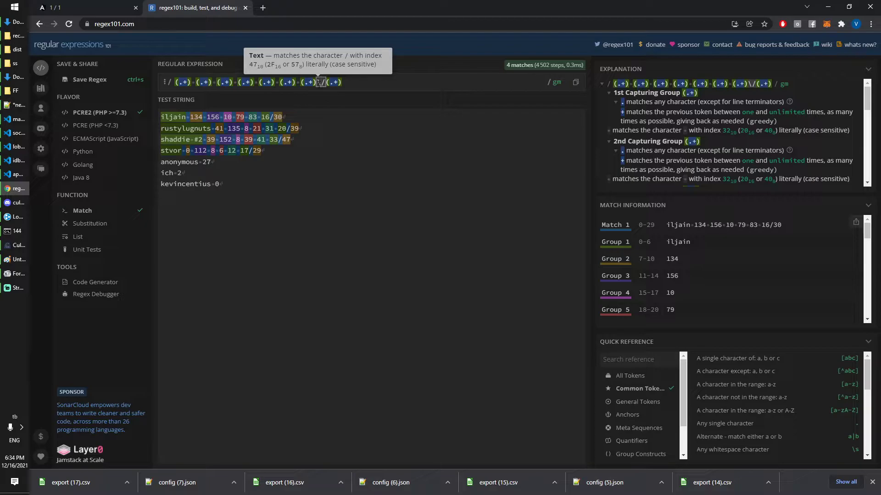
pyautogui.hotkey('ctrl', 'a')
pyautogui.hotkey('ctrl', 'c')
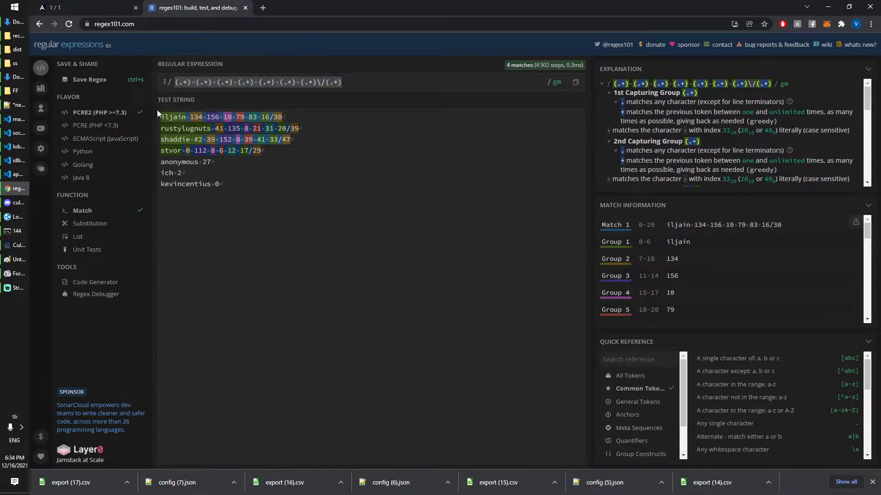
pyautogui.moveTo(166, 121)
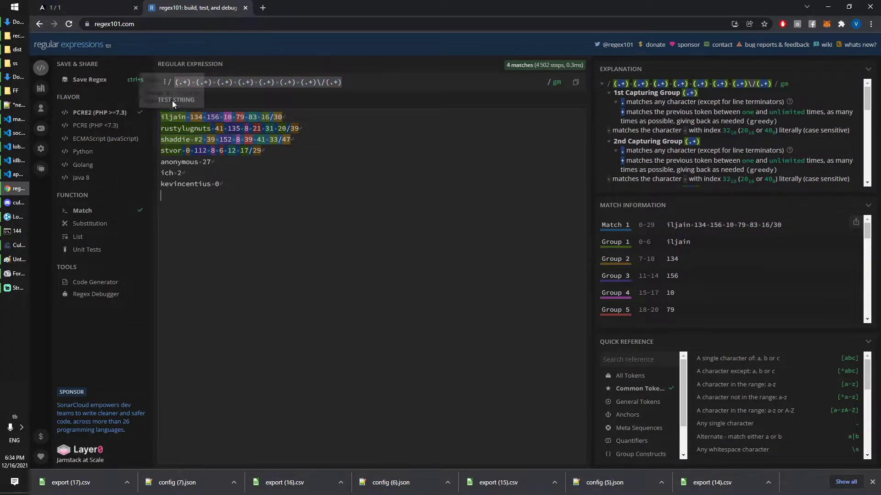
pyautogui.moveTo(228, 180); pyautogui.dragTo(160, 161)
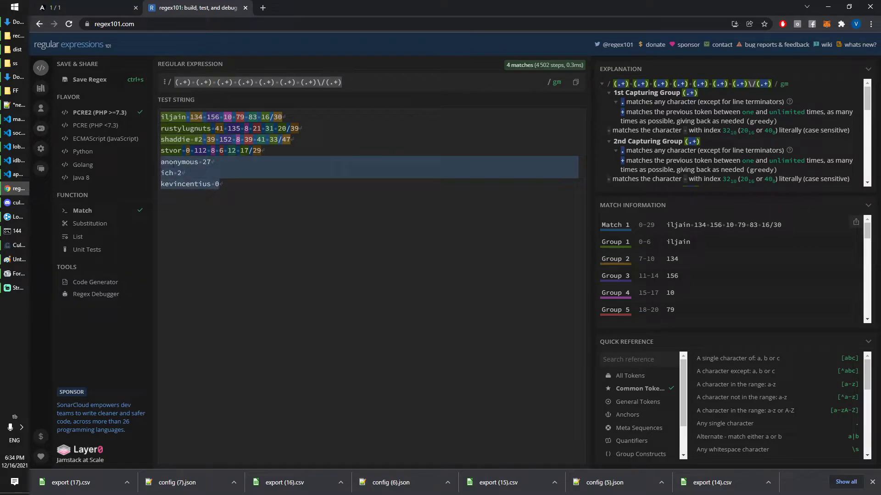
pyautogui.click(221, 195)
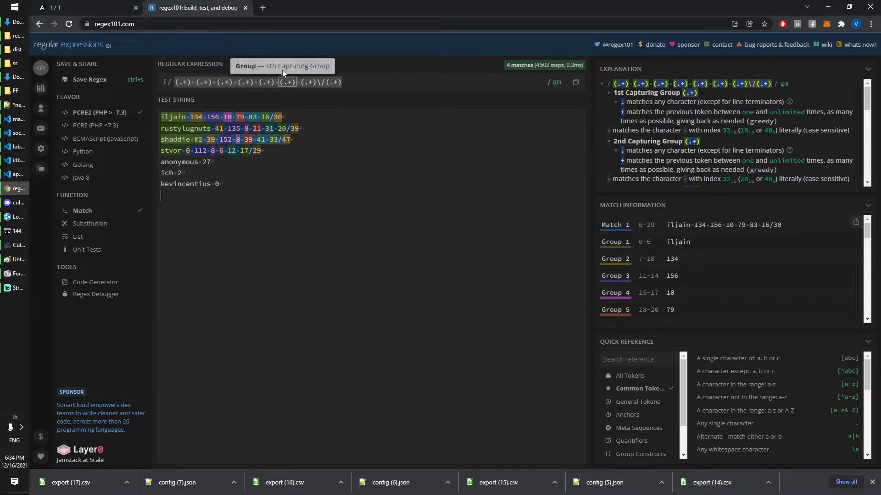
pyautogui.moveTo(222, 82)
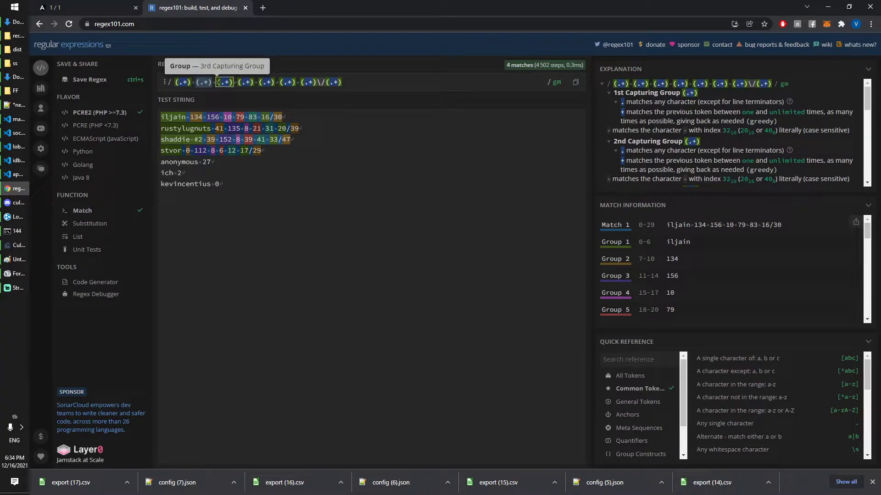
# Step: Replace the screenshot-to-csv regex with the eight-group pattern and rerun extraction
pyautogui.hotkey('ctrl', 'shift', 'Tab')
pyautogui.click(267, 144)
pyautogui.hotkey('ctrl', 'a')
pyautogui.hotkey('ctrl', 'v')
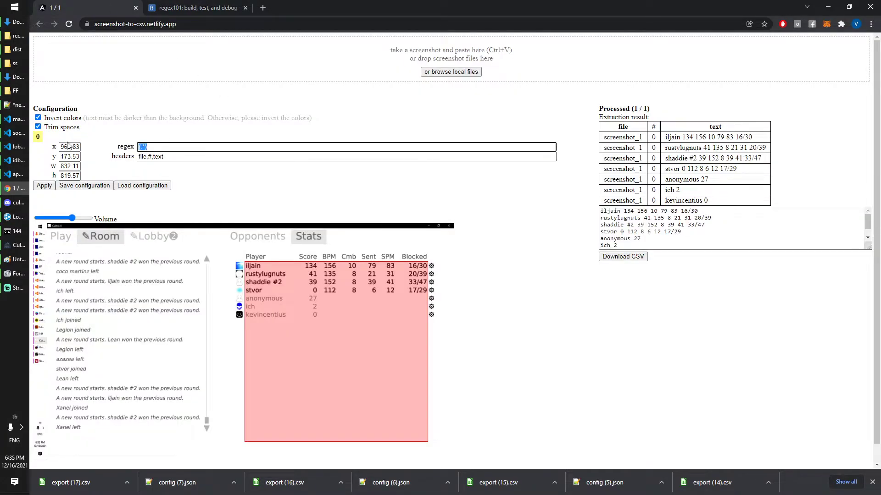
pyautogui.press('Return')
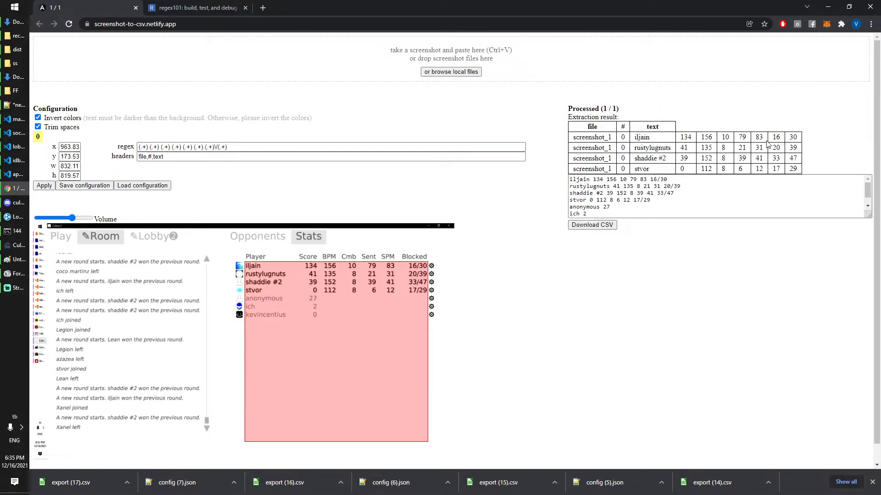
pyautogui.moveTo(684, 137); pyautogui.dragTo(693, 140)
pyautogui.click(679, 140)
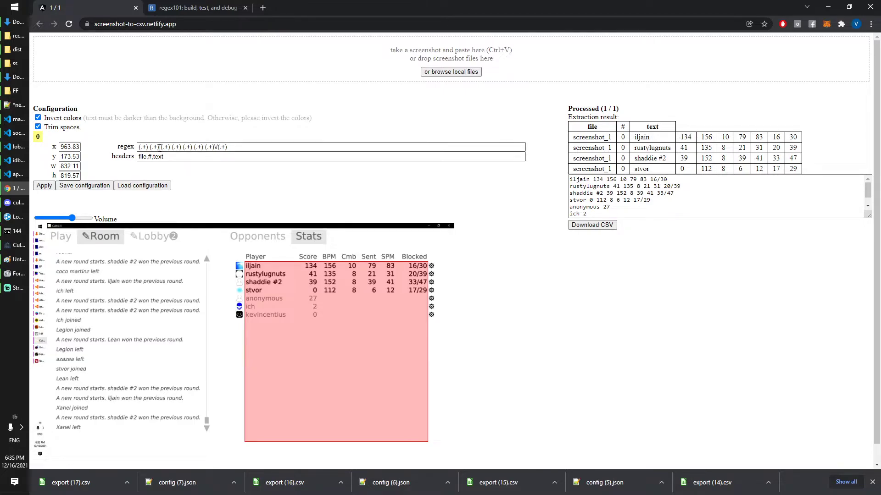
pyautogui.click(155, 147)
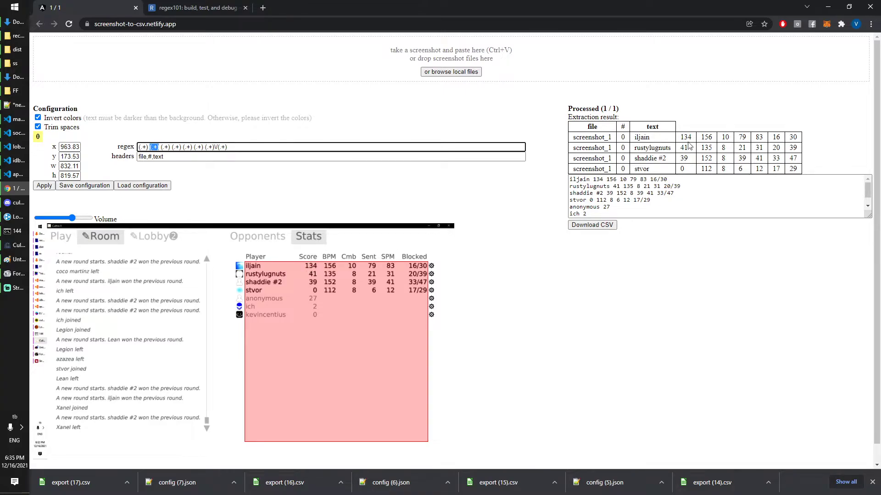
pyautogui.moveTo(684, 137); pyautogui.dragTo(693, 138)
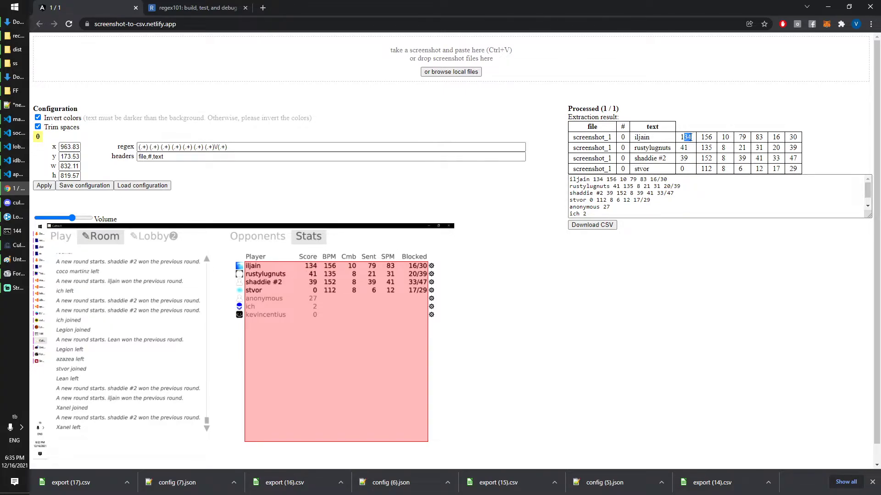
pyautogui.click(759, 136)
# Step: Replace the 'text' header with player,score,bpm,cmb,sent,spm,blocked,recv
pyautogui.moveTo(164, 156); pyautogui.dragTo(154, 156)
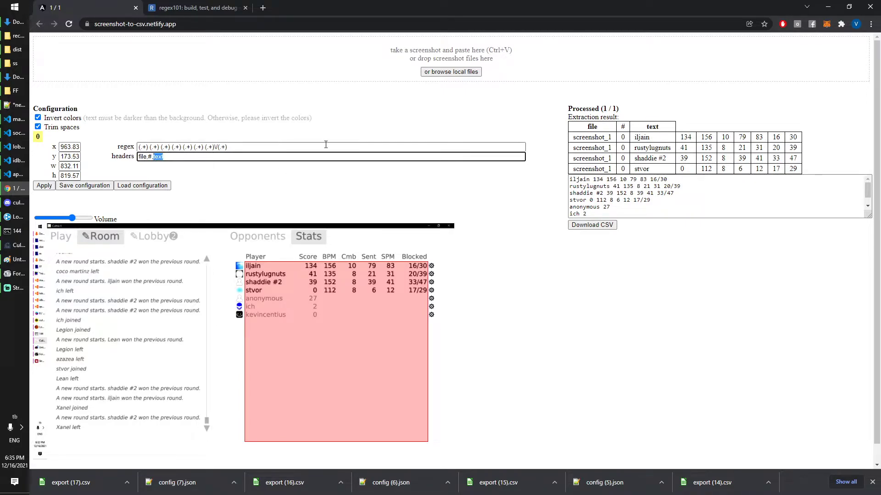
pyautogui.write('player,score,bpm,cmb,')
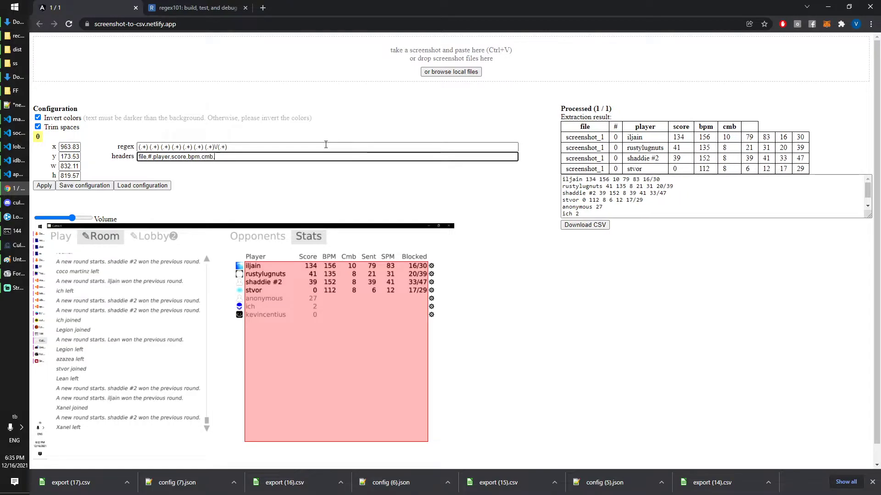
pyautogui.write('sent,spm,bloc')
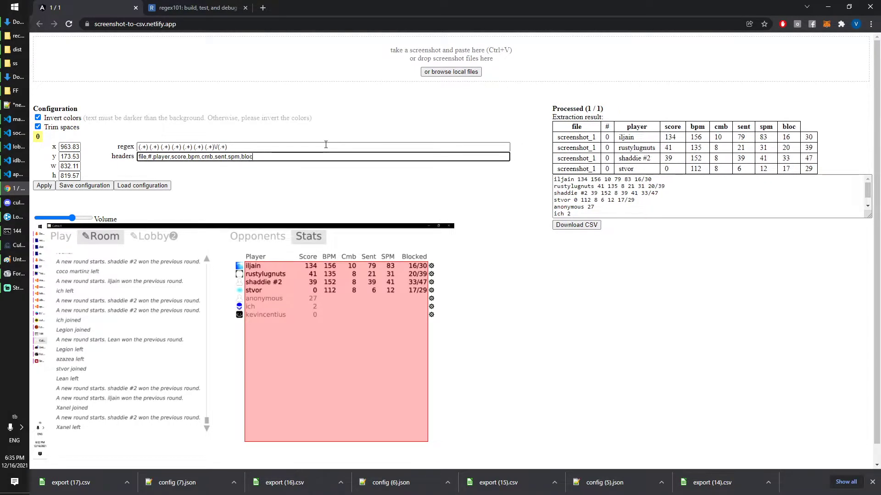
pyautogui.write('ked,recv')
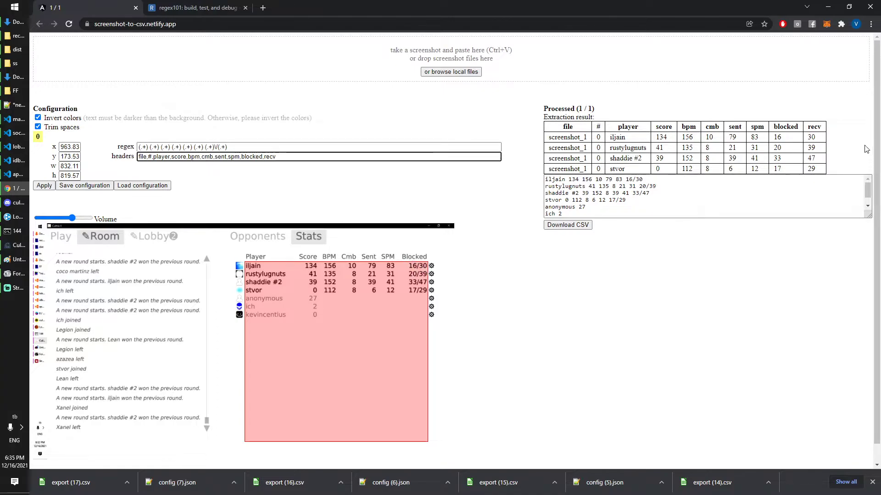
pyautogui.click(663, 184)
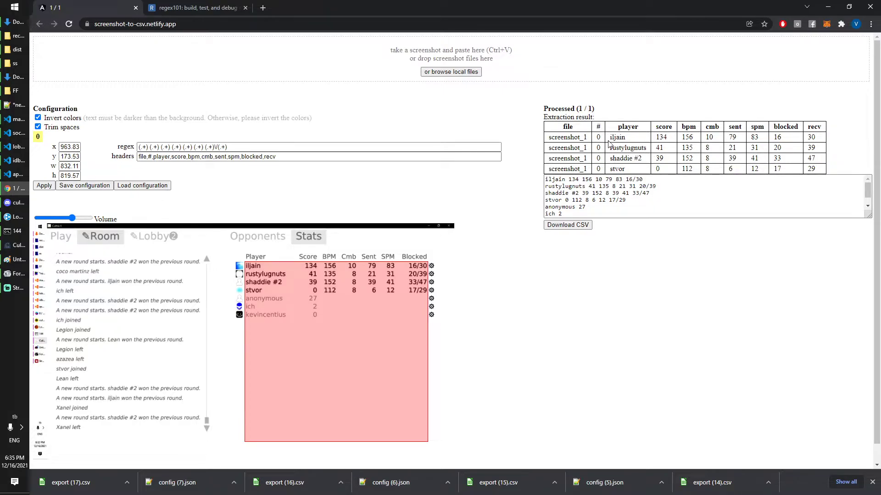
pyautogui.moveTo(568, 126); pyautogui.dragTo(568, 168)
pyautogui.click(809, 168)
# Step: Download export (18).csv, preview it in Calc's import dialog, then cancel
pyautogui.click(565, 226)
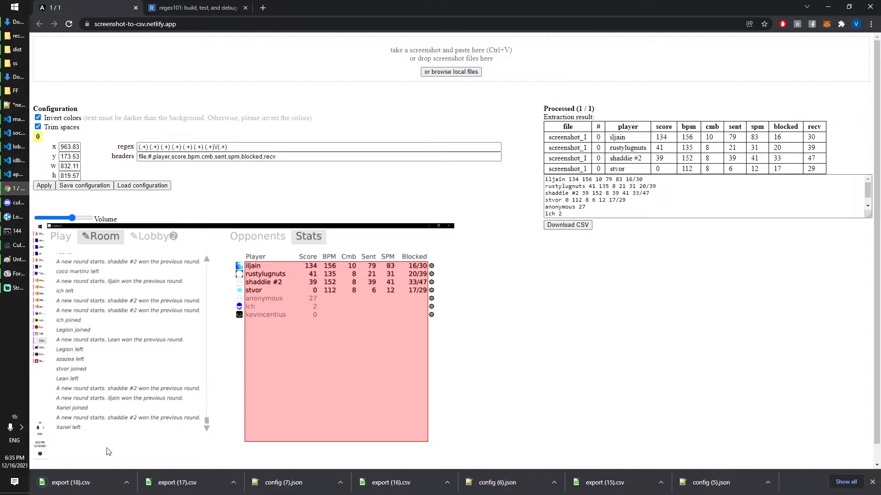
pyautogui.click(69, 482)
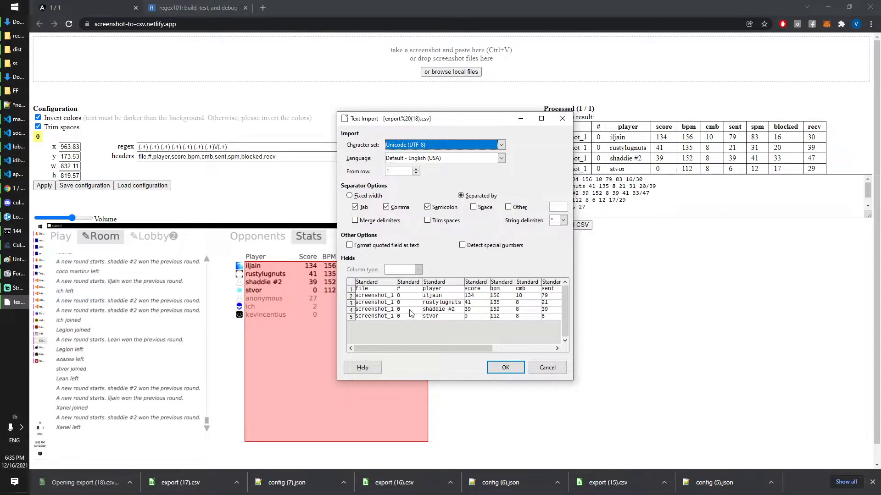
pyautogui.click(452, 317)
pyautogui.click(375, 310)
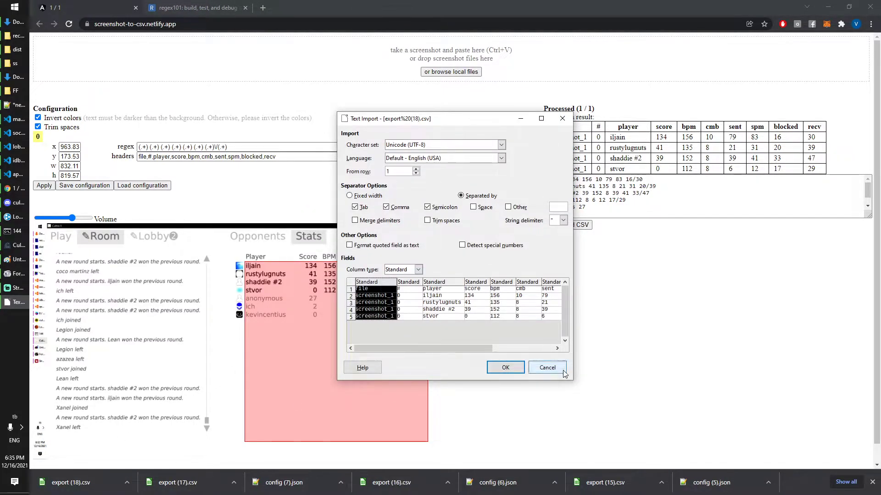
pyautogui.click(562, 370)
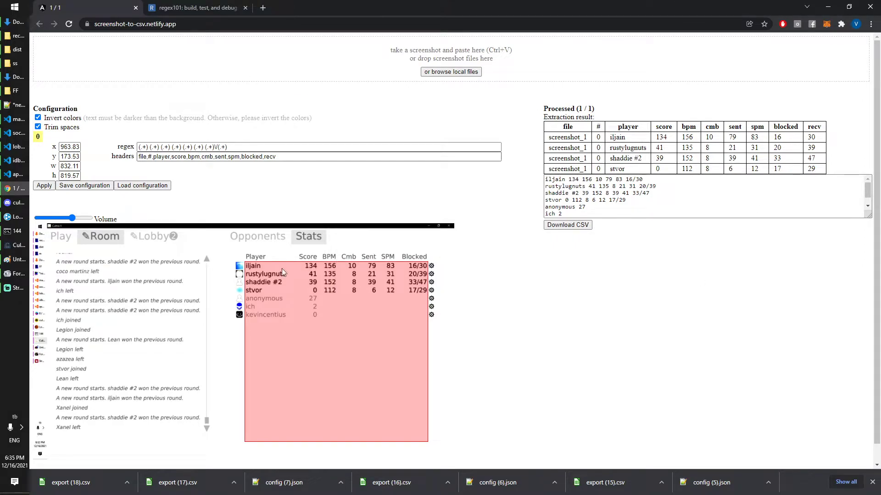
# Step: Capture the Cultris II Stats screen and paste it into screenshot-to-csv
pyautogui.click(16, 245)
pyautogui.press('Tab')
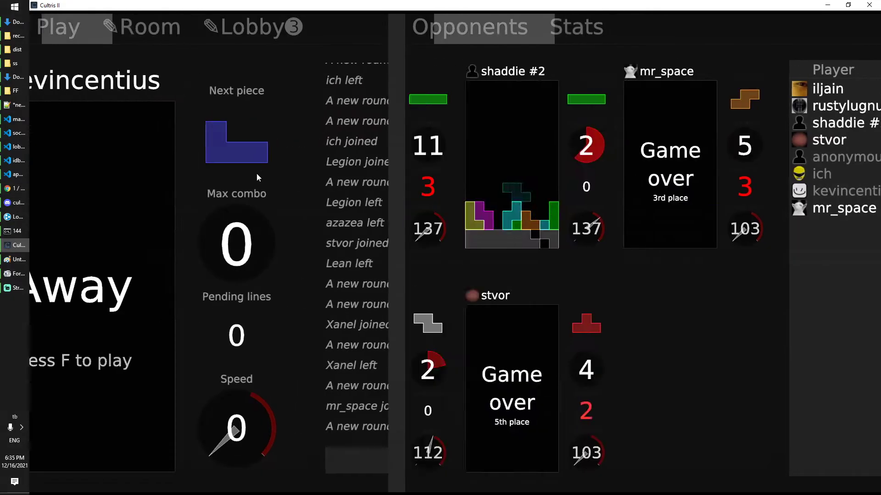
pyautogui.press('Tab')
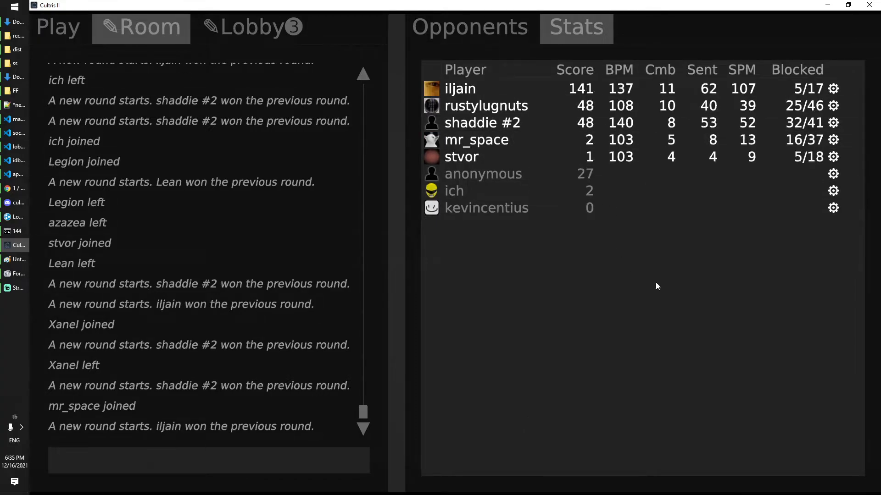
pyautogui.press('Return')
pyautogui.hotkey('alt', 'Tab')
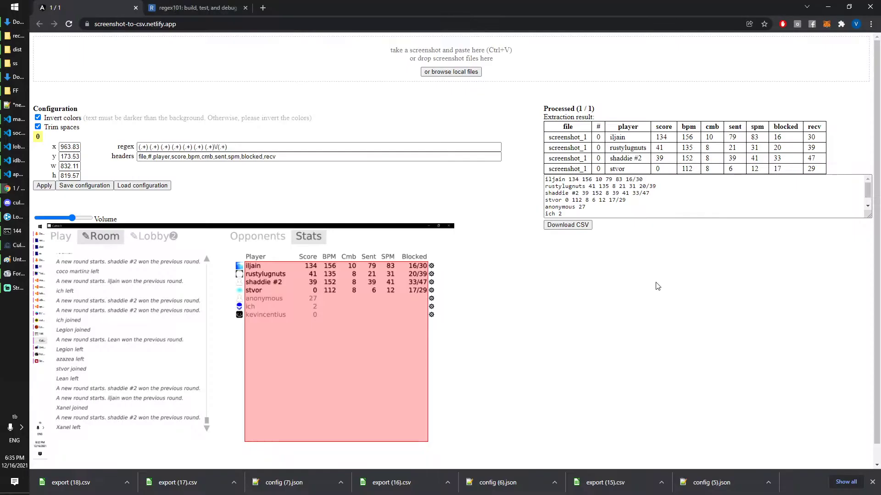
pyautogui.hotkey('ctrl', 'v')
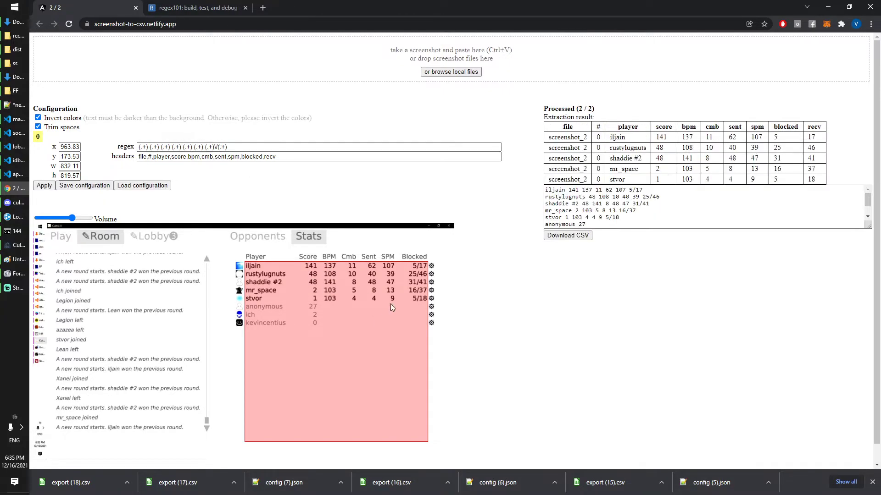
pyautogui.moveTo(552, 138); pyautogui.dragTo(816, 180)
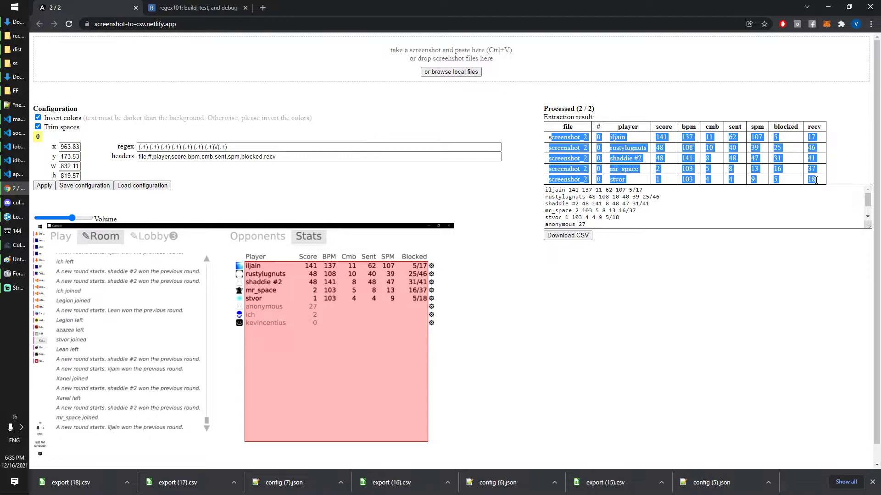
pyautogui.click(810, 136)
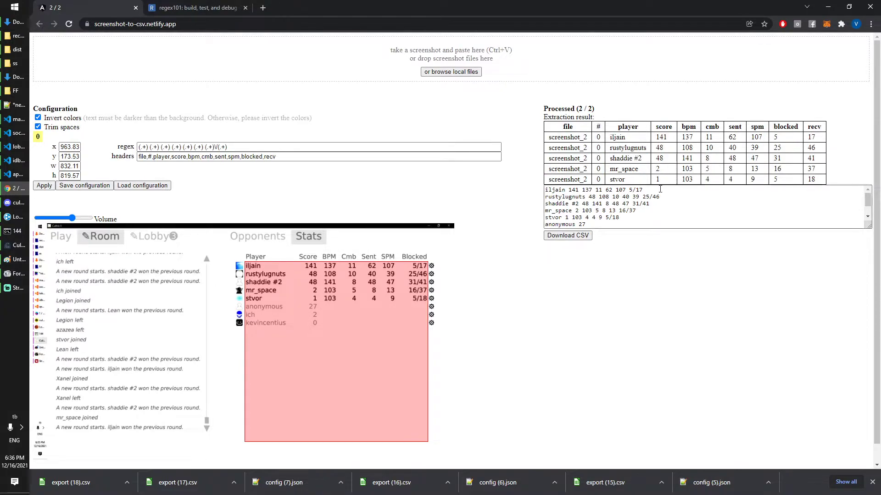
# Step: Paste a third stats screenshot (3 of 3) and download the results as export (19).csv
pyautogui.hotkey('alt', 'Tab')
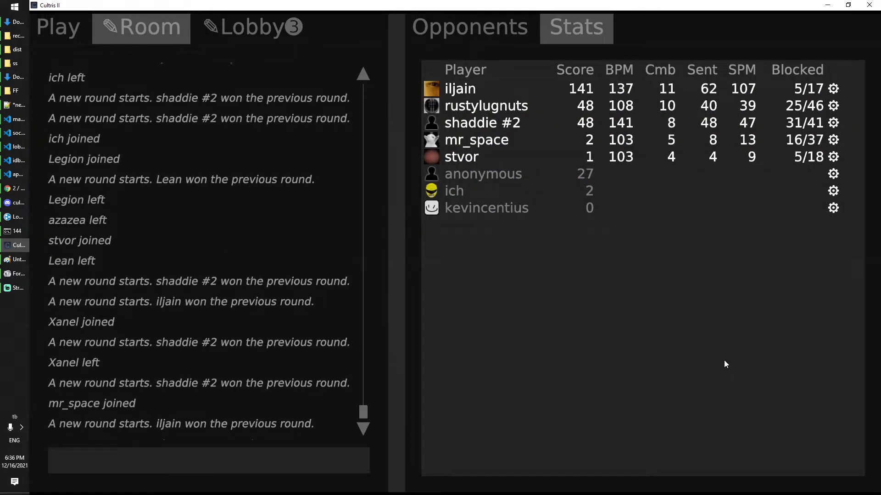
pyautogui.hotkey('alt', 'Tab')
pyautogui.hotkey('ctrl', 'v')
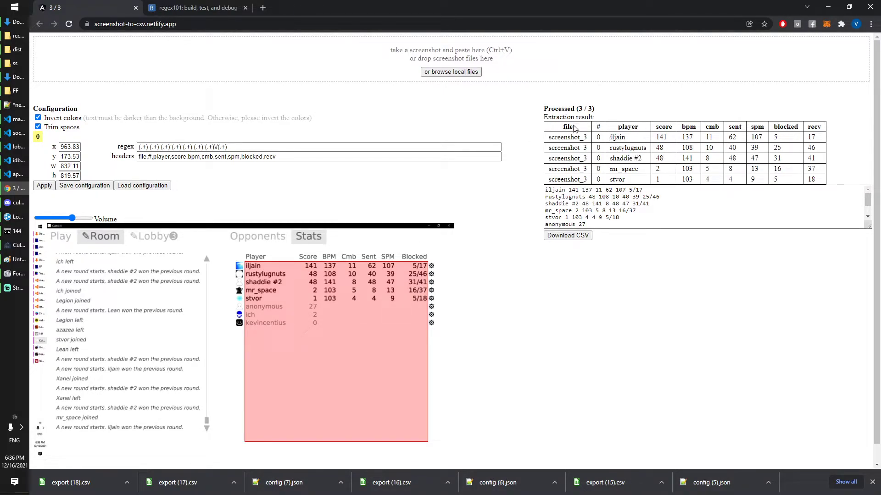
pyautogui.moveTo(563, 137); pyautogui.dragTo(712, 171)
pyautogui.moveTo(579, 111); pyautogui.dragTo(589, 110)
pyautogui.click(571, 103)
pyautogui.click(568, 236)
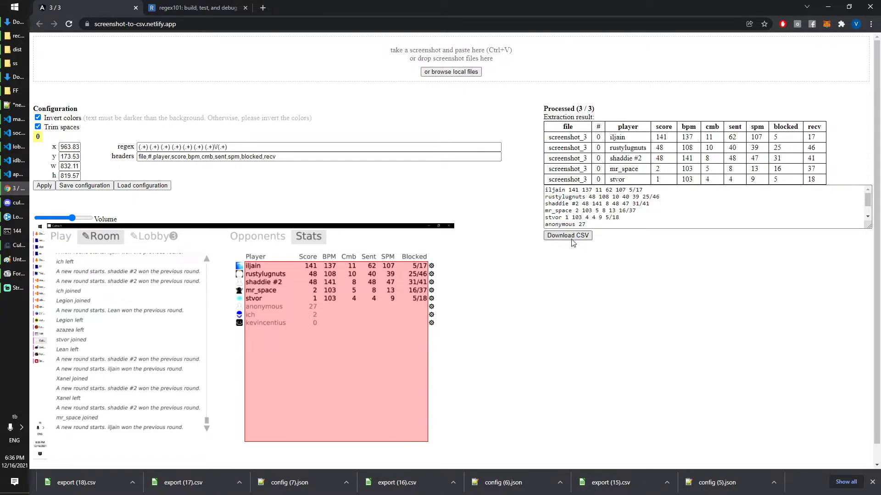
pyautogui.click(69, 483)
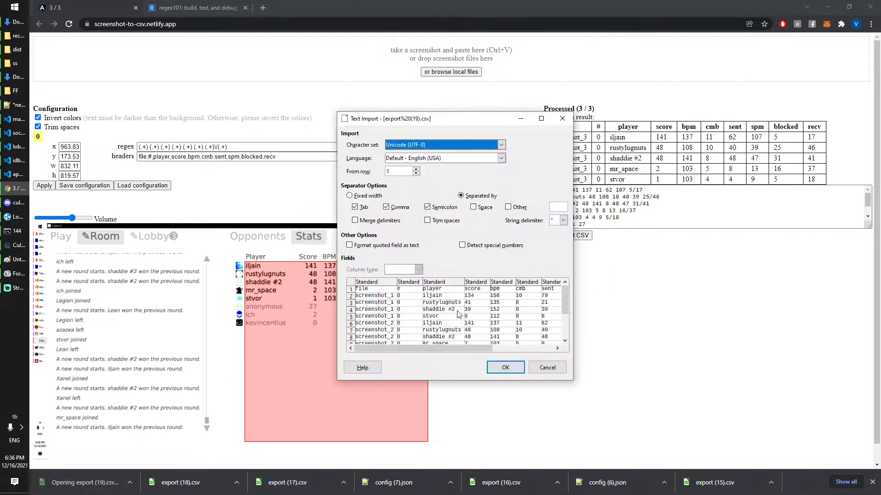
pyautogui.click(501, 366)
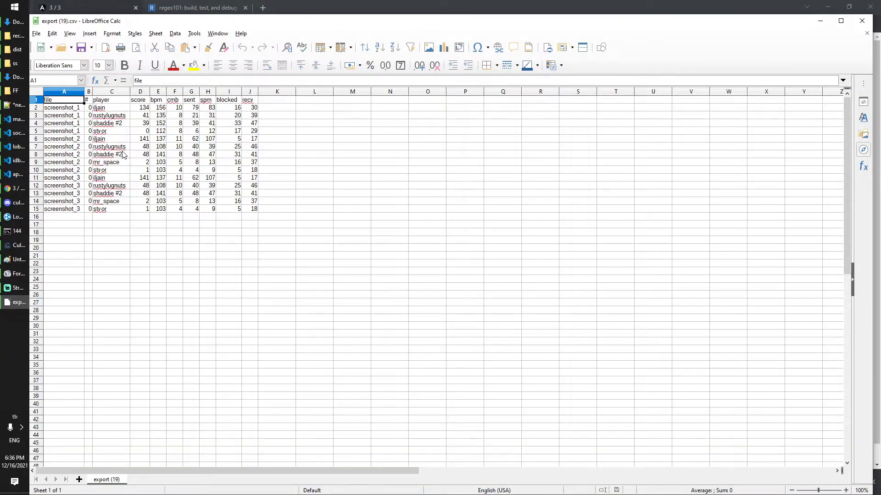
pyautogui.moveTo(69, 110); pyautogui.dragTo(79, 205)
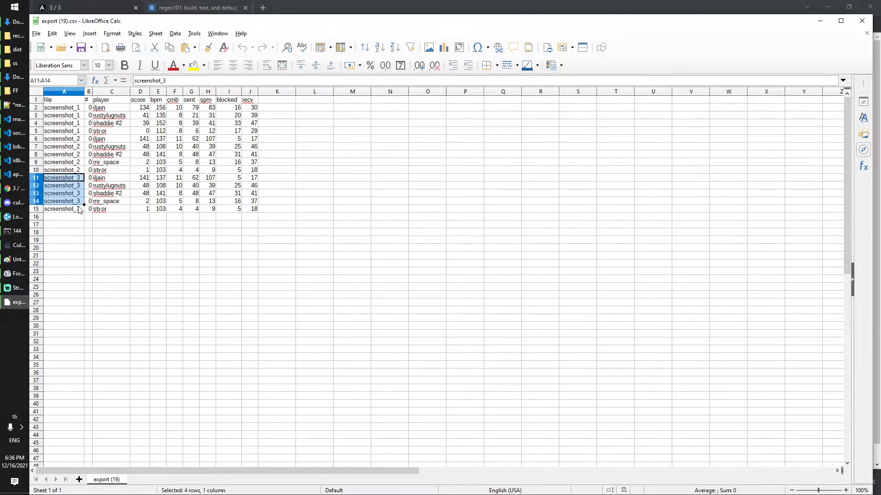
pyautogui.click(862, 20)
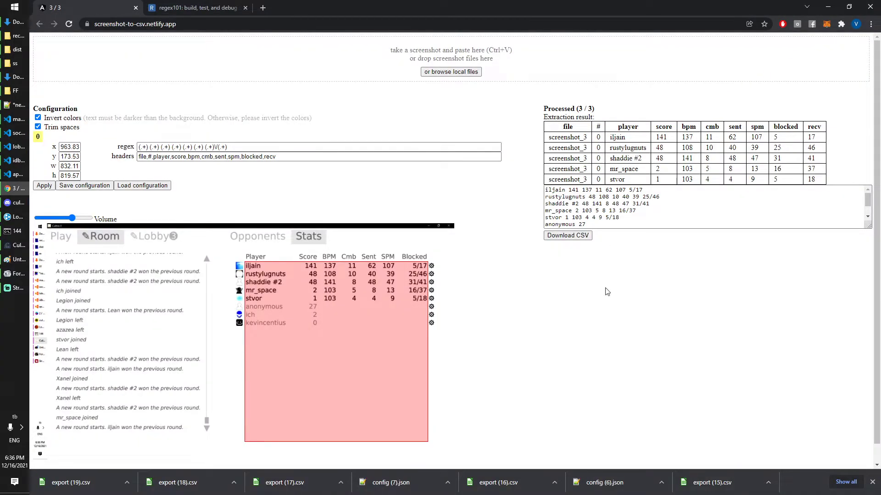
pyautogui.hotkey('alt', 'Tab')
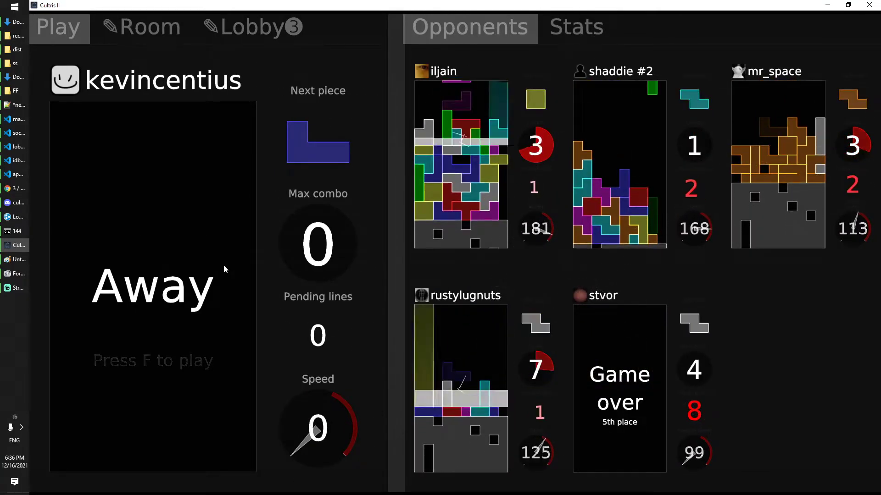
pyautogui.press('Tab')
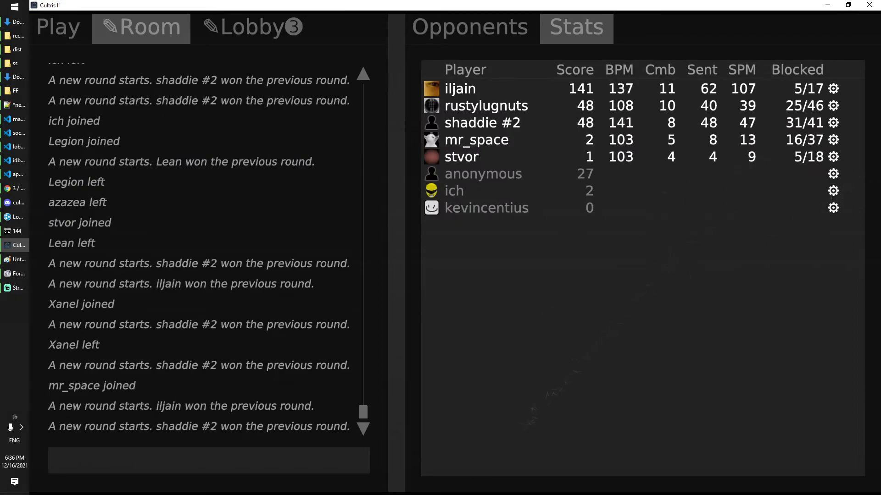
pyautogui.click(54, 460)
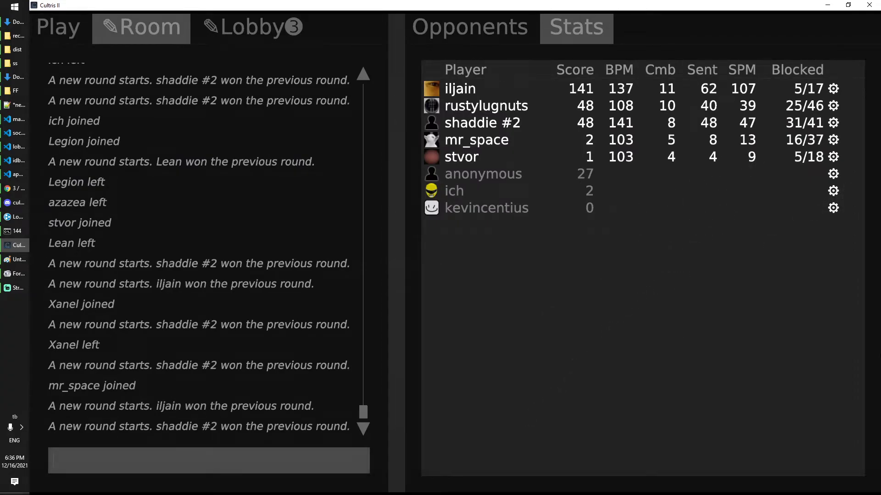
pyautogui.hotkey('alt', 'Tab')
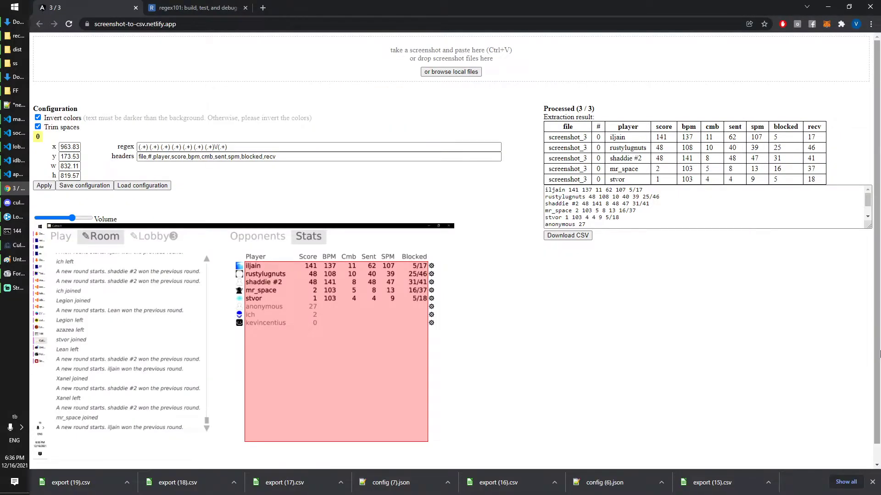
pyautogui.hotkey('alt', 'Tab')
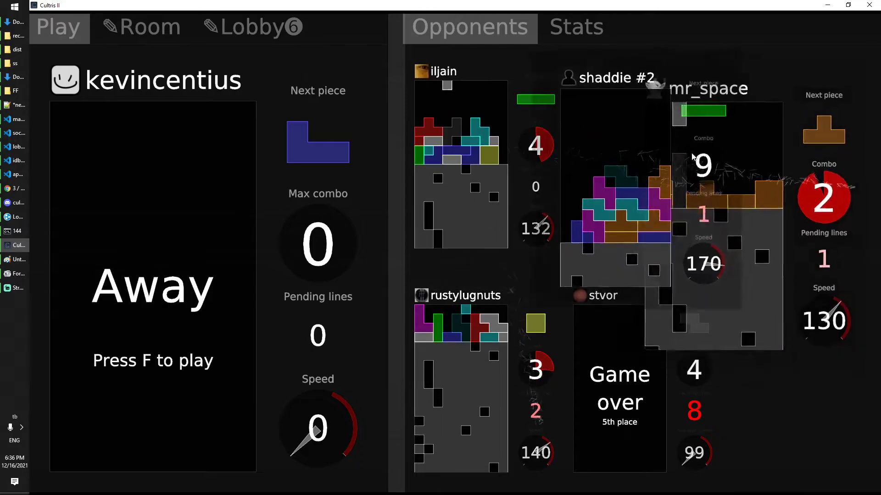
pyautogui.moveTo(586, 169)
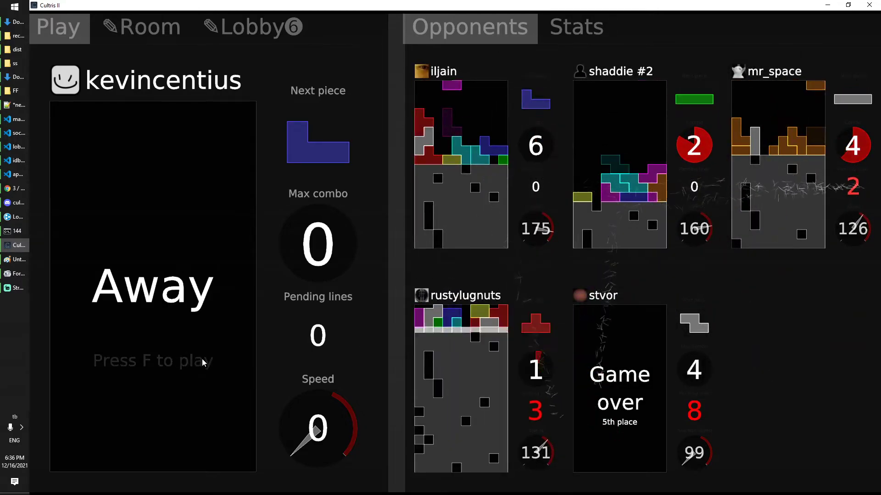
pyautogui.hotkey('alt', 'Tab')
pyautogui.hotkey('alt', 'Tab')
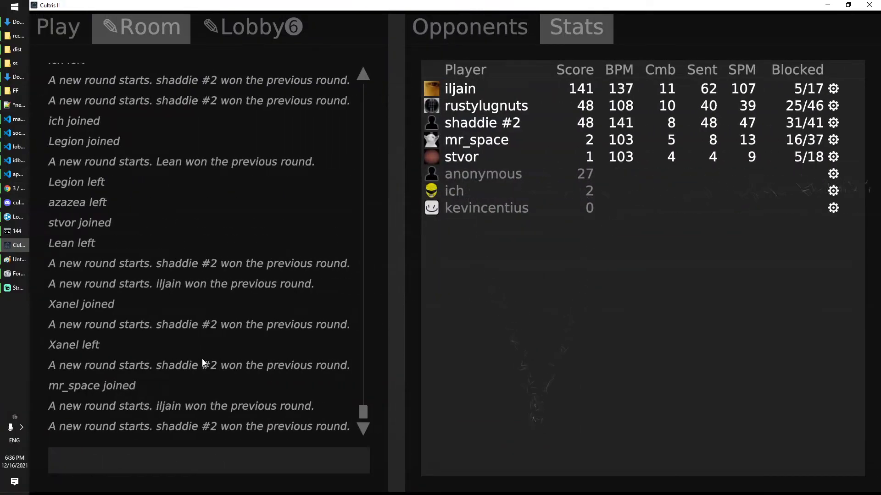
pyautogui.press('Print')
pyautogui.hotkey('alt', 'Tab')
pyautogui.hotkey('ctrl', 'v')
pyautogui.hotkey('alt', 'Tab')
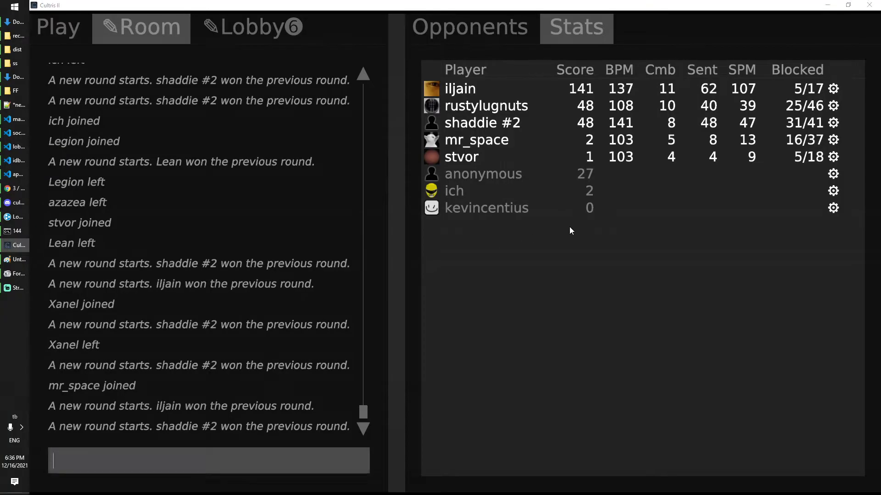
pyautogui.hotkey('alt', 'Tab')
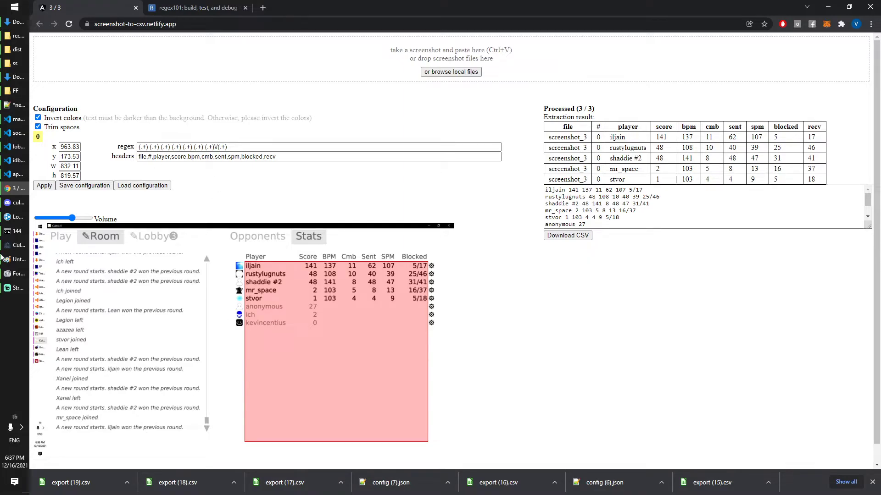
# Step: Save the current Cultris regex and headers configuration to a file
pyautogui.tripleClick(149, 150)
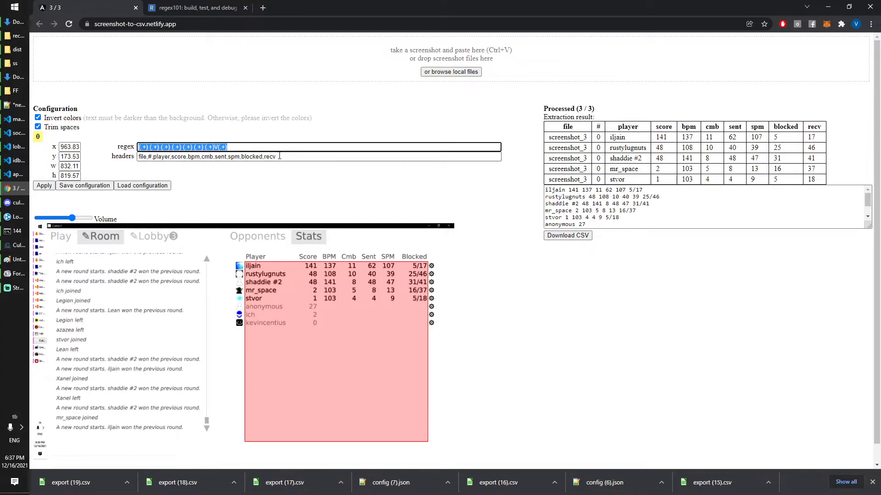
pyautogui.press('Tab')
pyautogui.rightClick(87, 186)
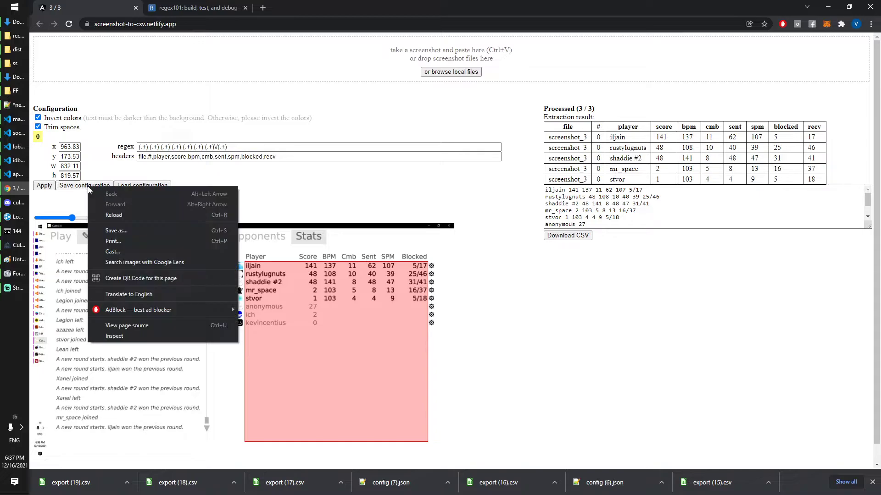
pyautogui.press('Escape')
pyautogui.click(87, 186)
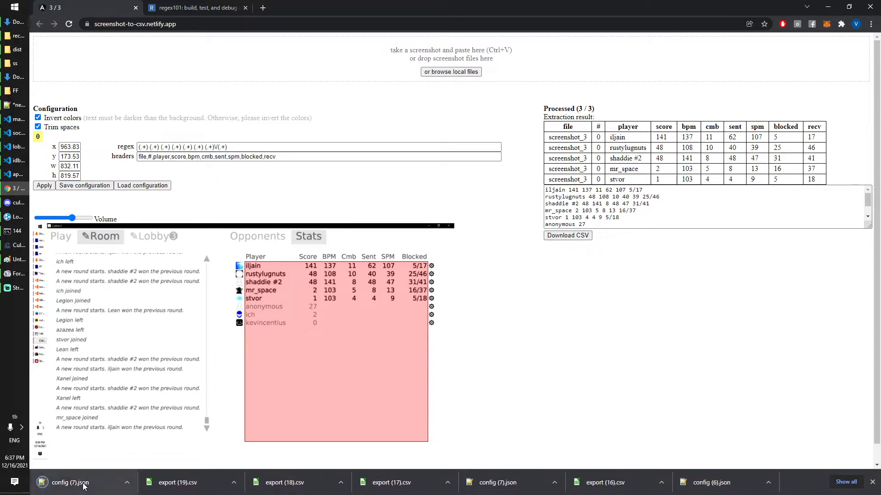
# Step: Rename the downloaded config to MySettings.json, then reload the converter page
pyautogui.click(126, 483)
pyautogui.click(137, 453)
pyautogui.press('F2')
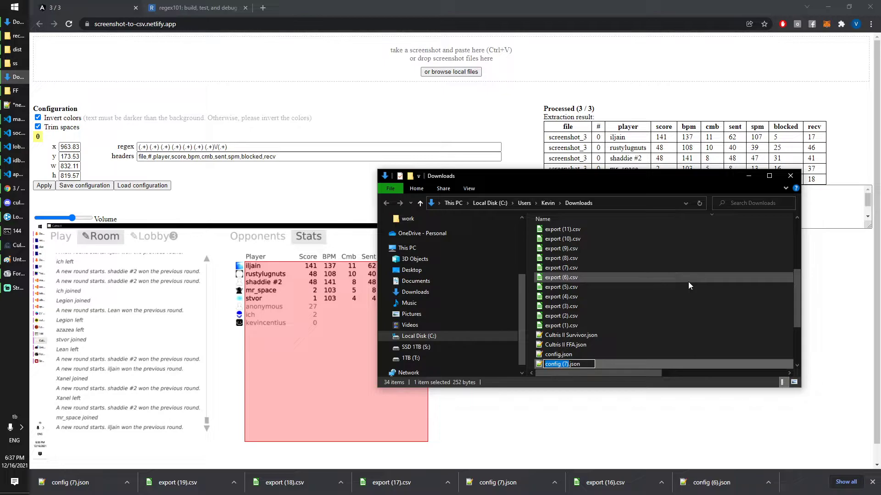
pyautogui.write('MySettings')
pyautogui.press('Return')
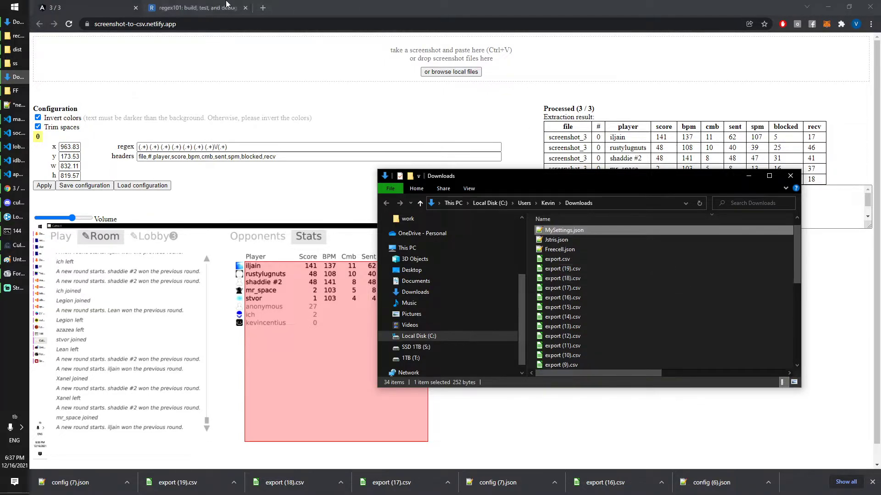
pyautogui.hotkey('alt', 'Tab')
pyautogui.click(69, 24)
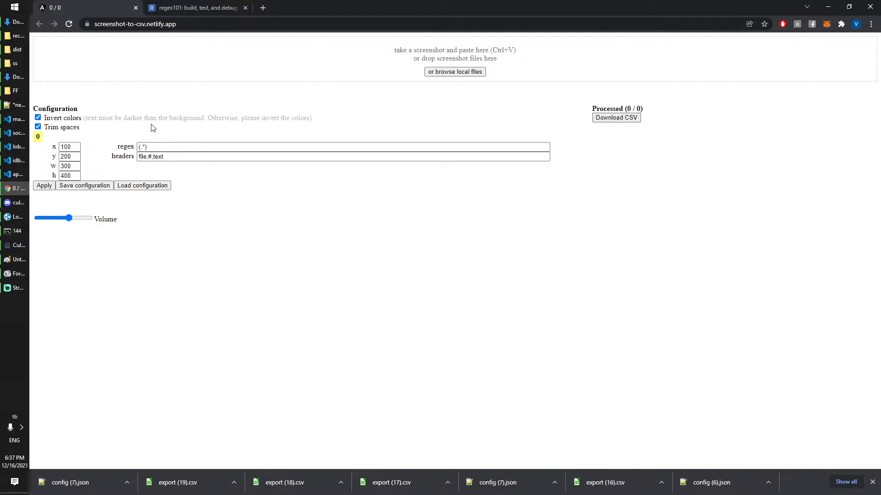
# Step: Load the MySettings.json configuration into screenshot-to-csv
pyautogui.doubleClick(142, 146)
pyautogui.moveTo(142, 156); pyautogui.dragTo(142, 181)
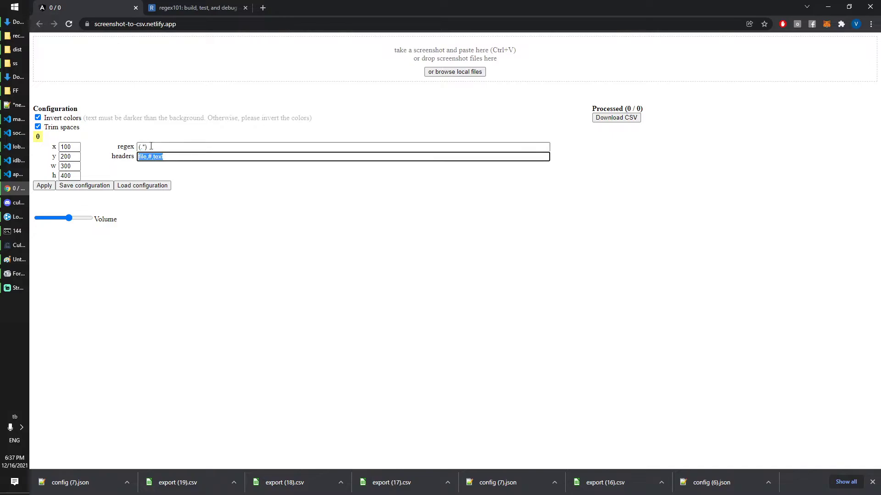
pyautogui.click(143, 186)
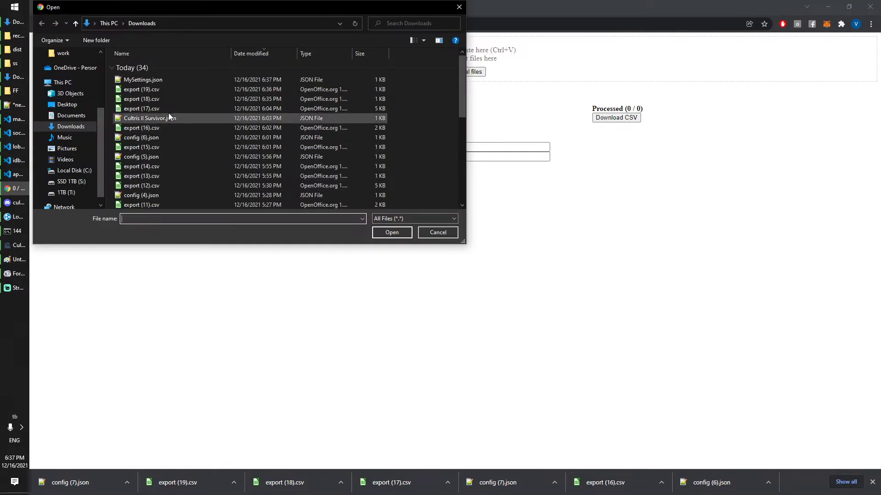
pyautogui.doubleClick(152, 81)
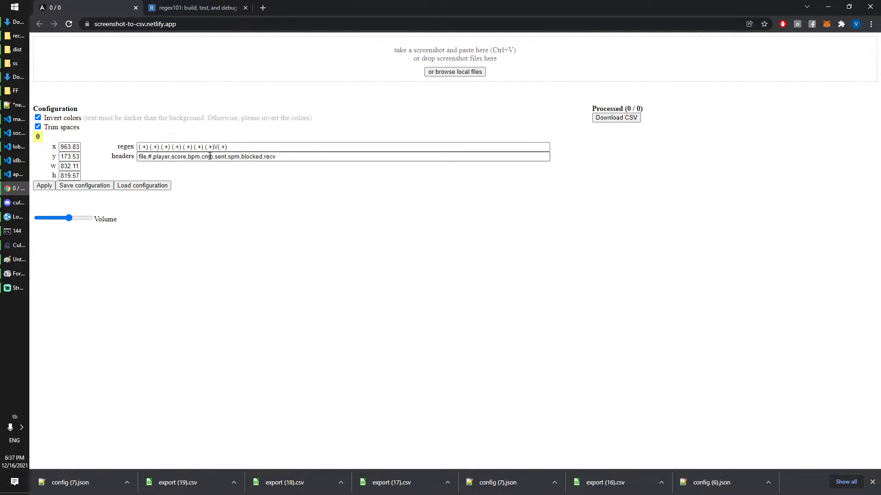
# Step: Verify the loaded headers and crop values 963.83, 173.53, 832.11, 819.57
pyautogui.moveTo(137, 157); pyautogui.dragTo(350, 248)
pyautogui.click(68, 157)
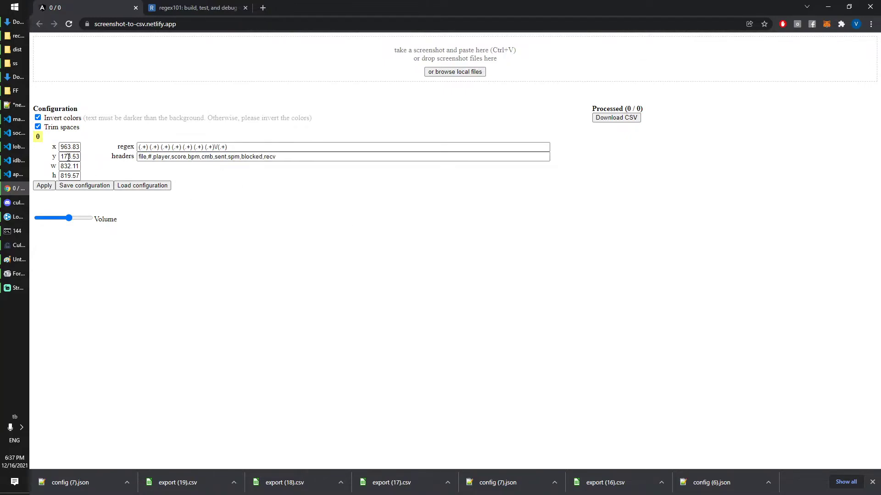
pyautogui.doubleClick(64, 146)
pyautogui.press('Tab')
pyautogui.press('Tab')
pyautogui.press('Tab')
pyautogui.click(406, 293)
# Step: Drop Screenshot_1.png from the screenshots folder onto the page for parsing
pyautogui.click(16, 63)
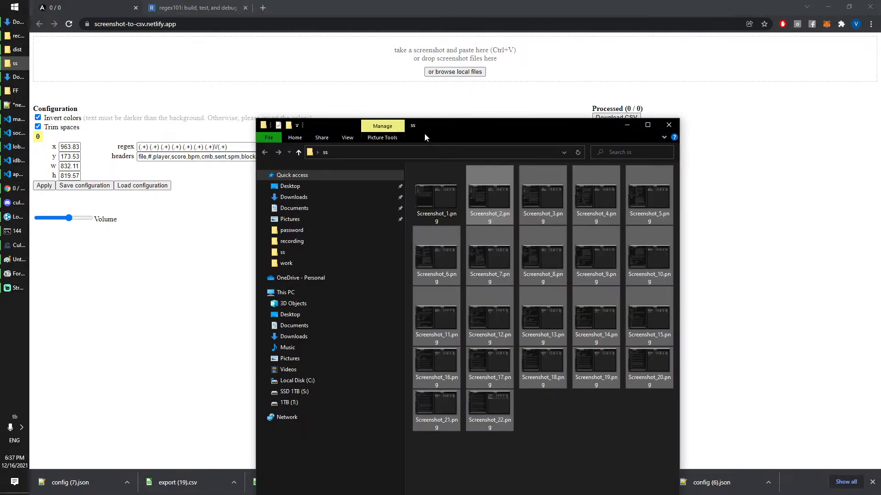
pyautogui.moveTo(436, 200); pyautogui.dragTo(416, 58)
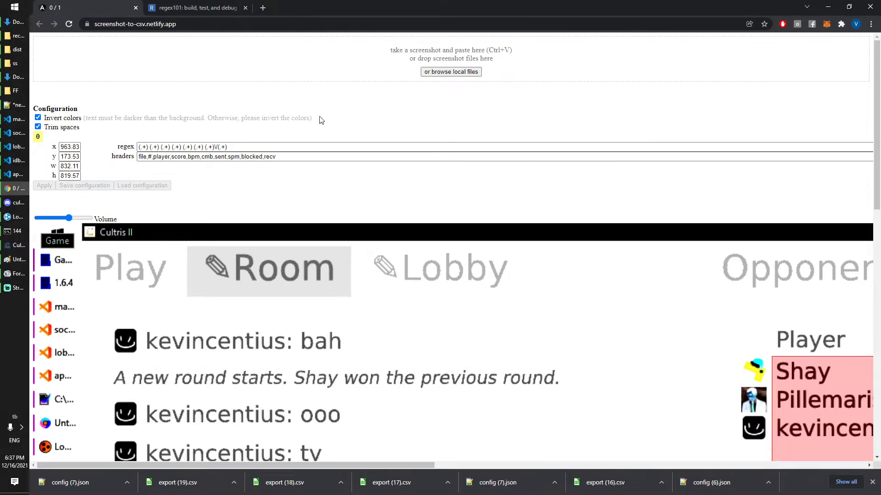
pyautogui.moveTo(97, 219); pyautogui.dragTo(118, 220)
pyautogui.click(71, 219)
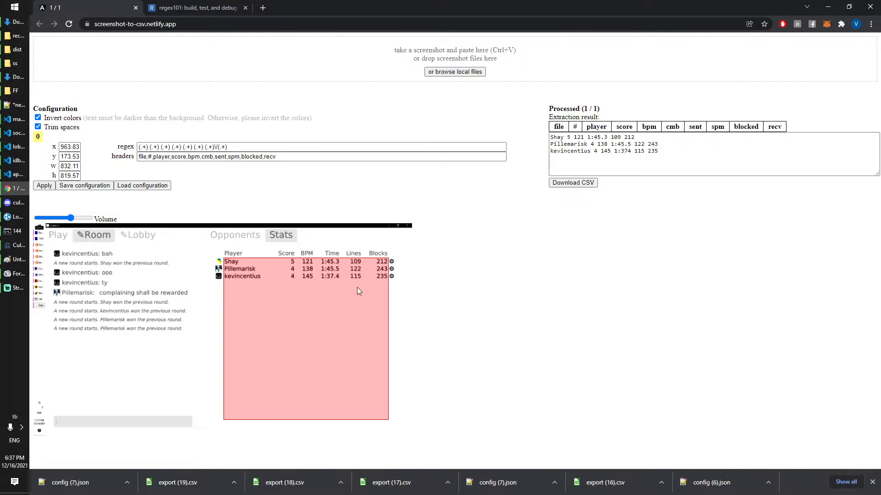
pyautogui.click(15, 63)
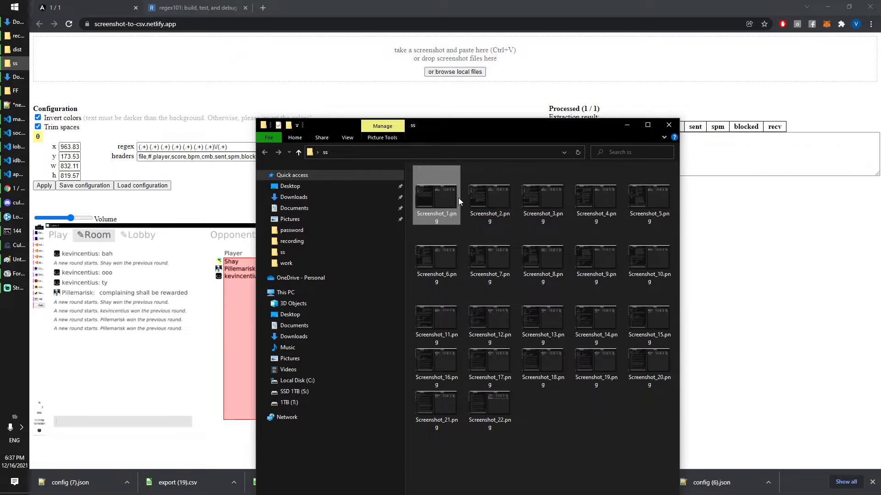
pyautogui.click(215, 130)
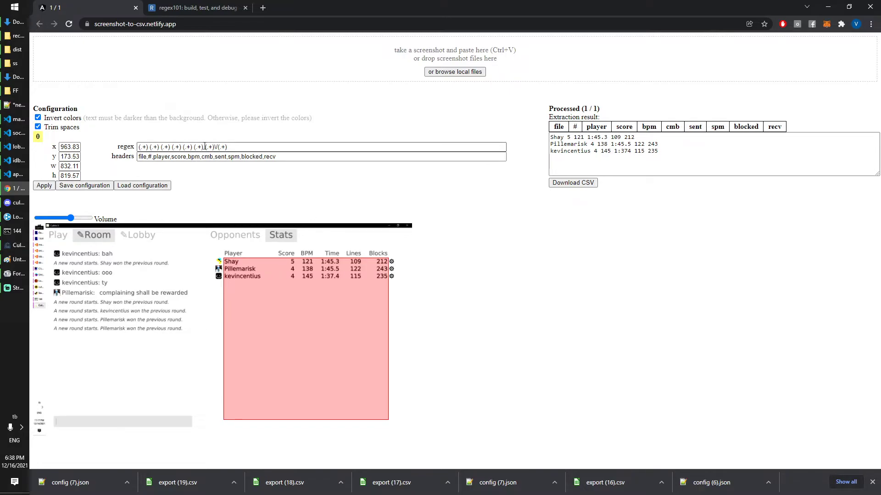
# Step: Trim the regex to six groups and set the trailing headers to time,lines,blocks
pyautogui.moveTo(203, 147); pyautogui.dragTo(356, 154)
pyautogui.press('BackSpace')
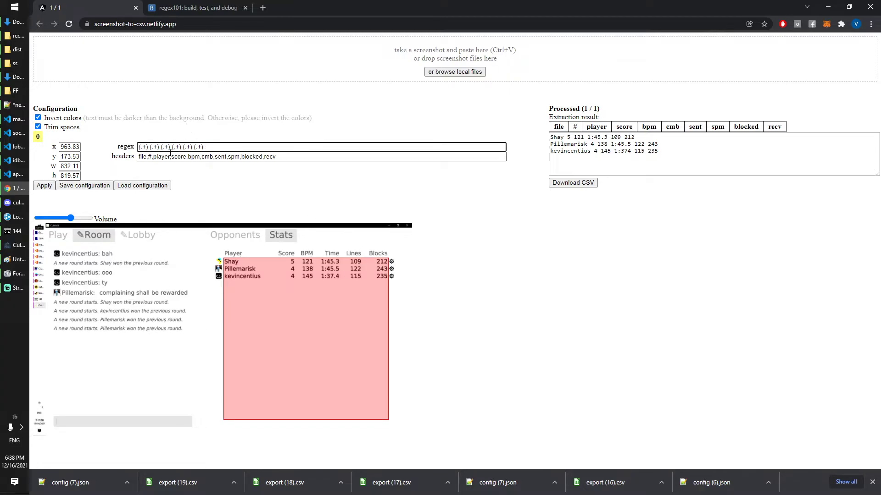
pyautogui.click(52, 186)
pyautogui.moveTo(277, 156); pyautogui.dragTo(201, 157)
pyautogui.write('t')
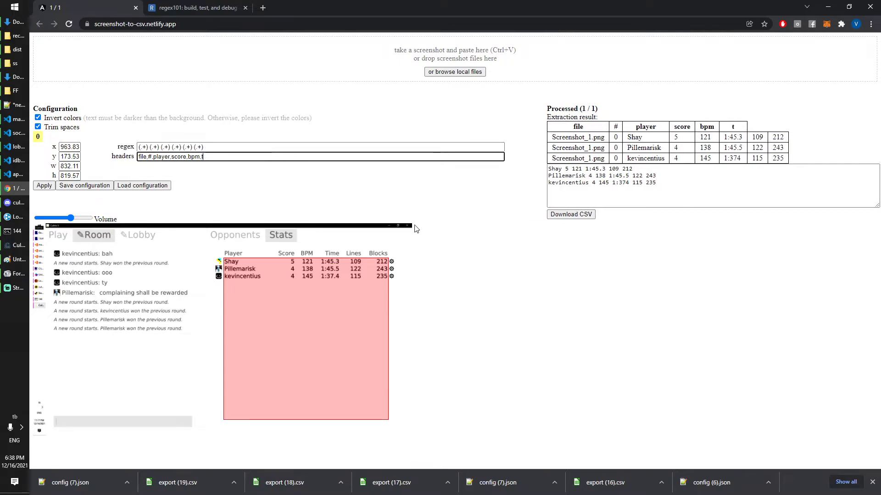
pyautogui.write('ime,lines,blocks')
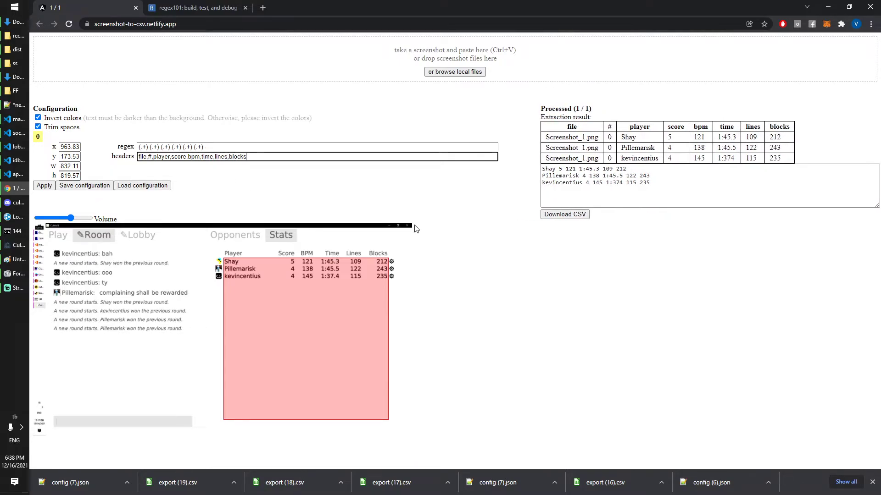
pyautogui.click(49, 188)
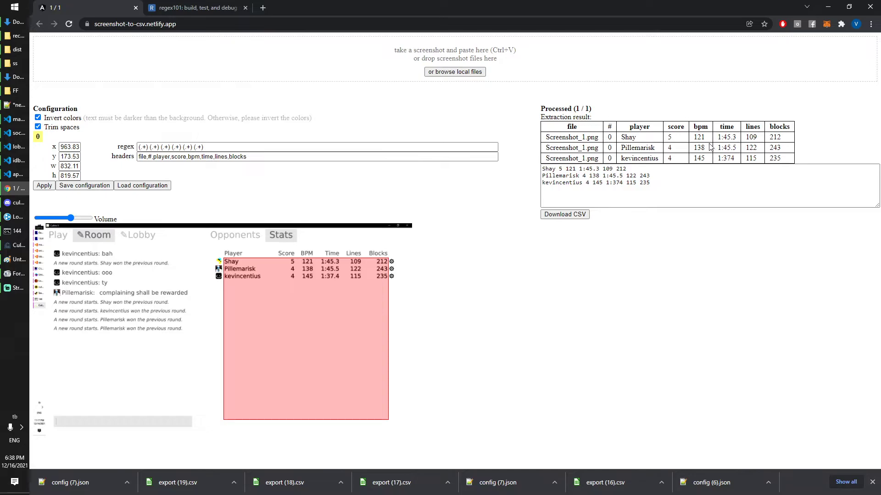
# Step: Drop all 22 screenshots from the ss folder onto the page for processing
pyautogui.click(15, 63)
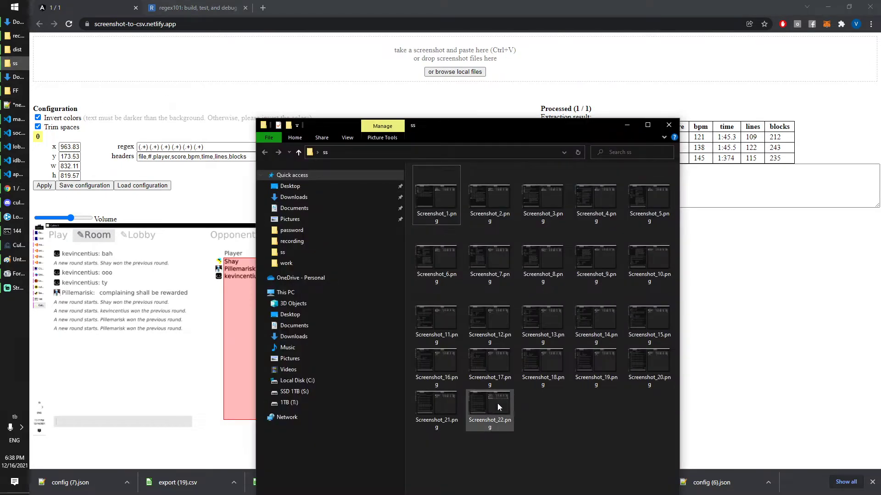
pyautogui.hotkey('ctrl', 'a')
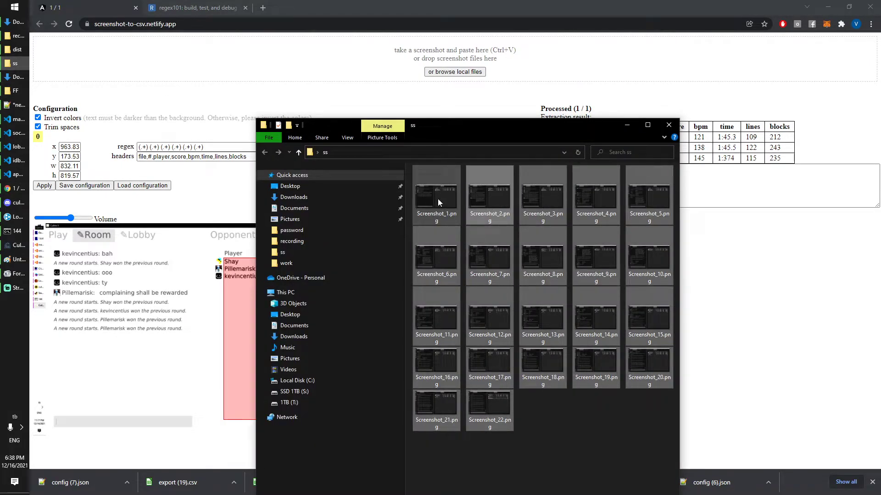
pyautogui.keyDown('ctrl'); pyautogui.click(437, 199); pyautogui.keyUp('ctrl')
pyautogui.moveTo(522, 183); pyautogui.dragTo(470, 63)
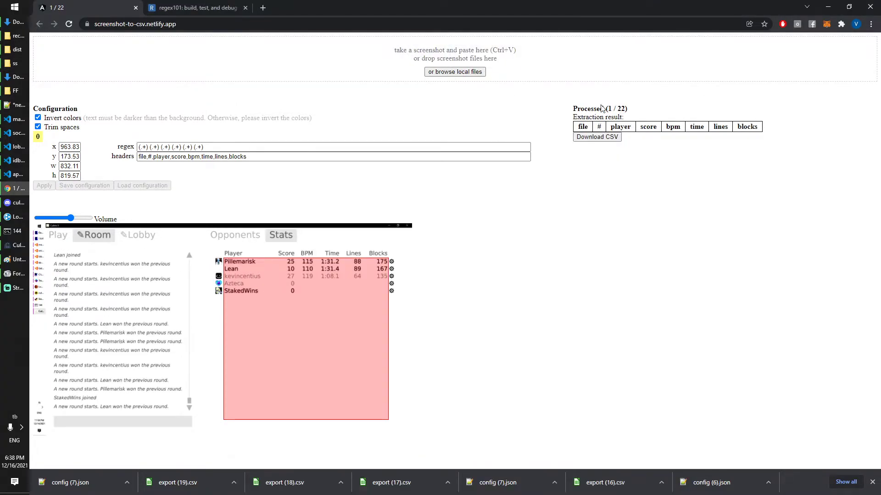
pyautogui.click(616, 107)
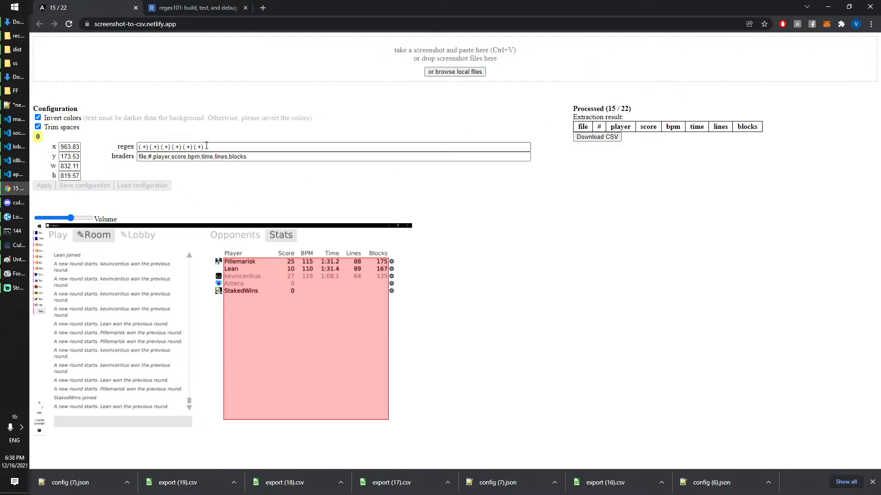
pyautogui.click(74, 219)
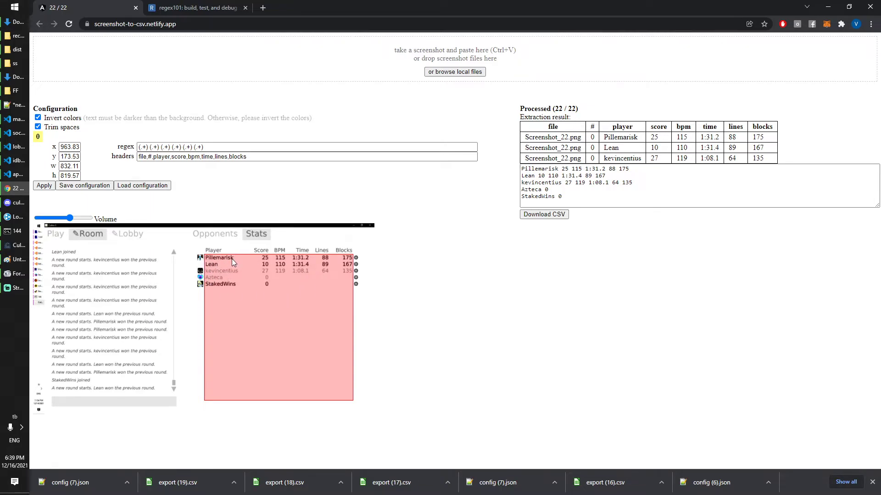
# Step: Download the results as export (20).csv, open it in maximized Calc and scroll its rows
pyautogui.click(538, 221)
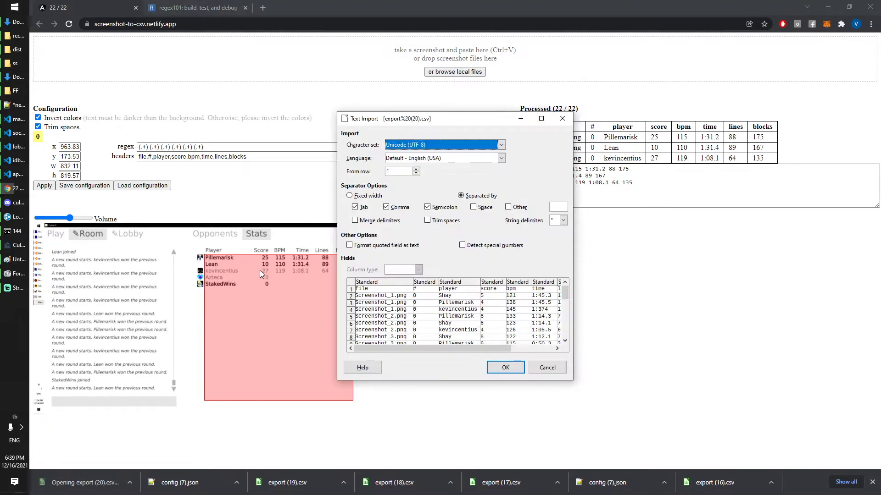
pyautogui.click(506, 368)
pyautogui.doubleClick(610, 23)
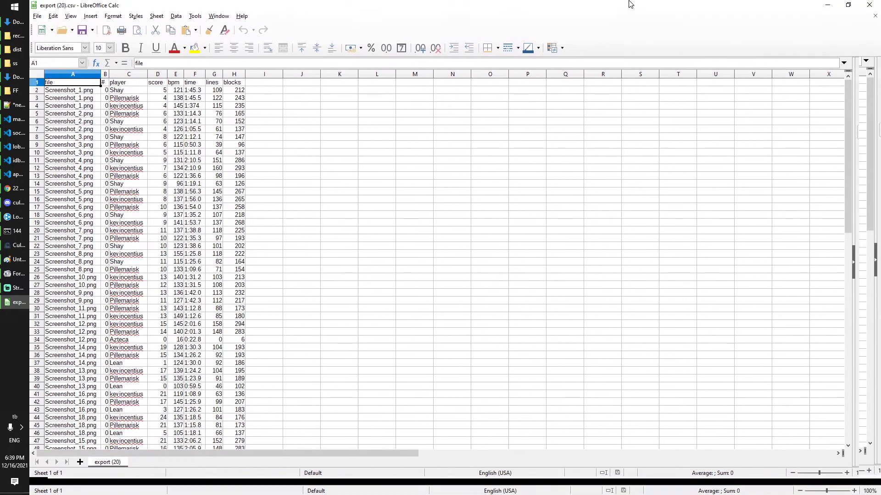
pyautogui.click(362, 153)
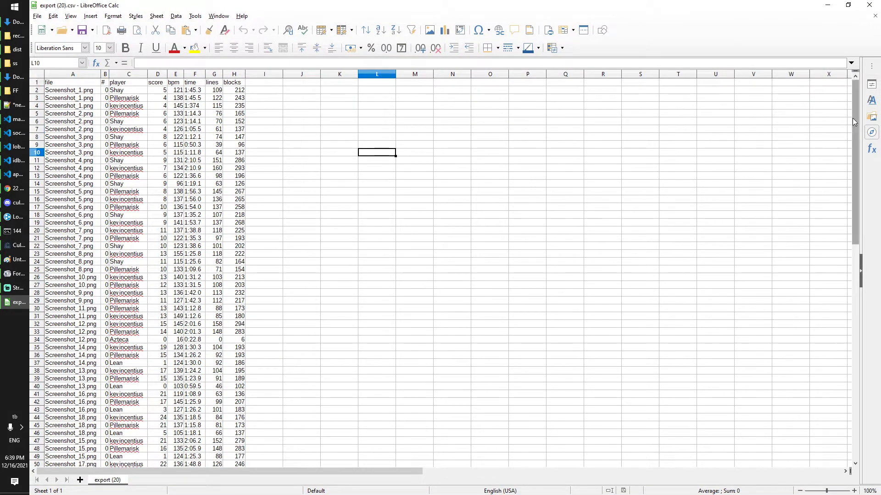
pyautogui.moveTo(855, 137); pyautogui.dragTo(855, 223)
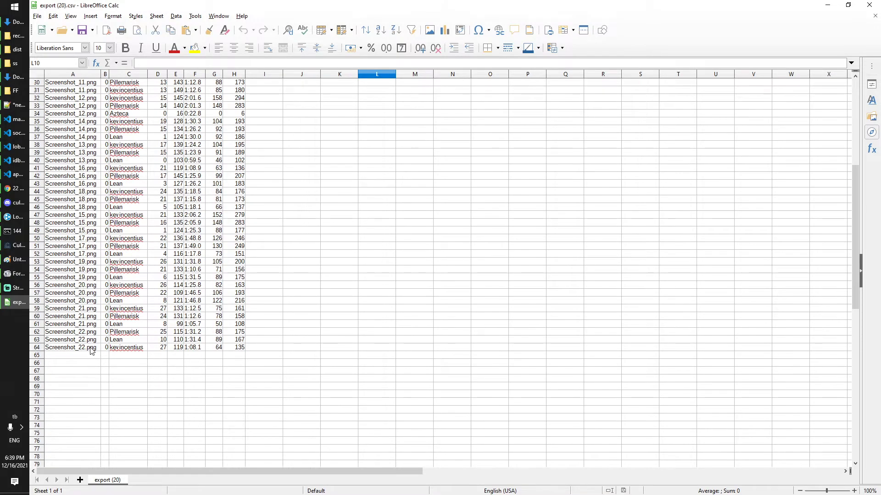
pyautogui.moveTo(855, 259); pyautogui.dragTo(851, 157)
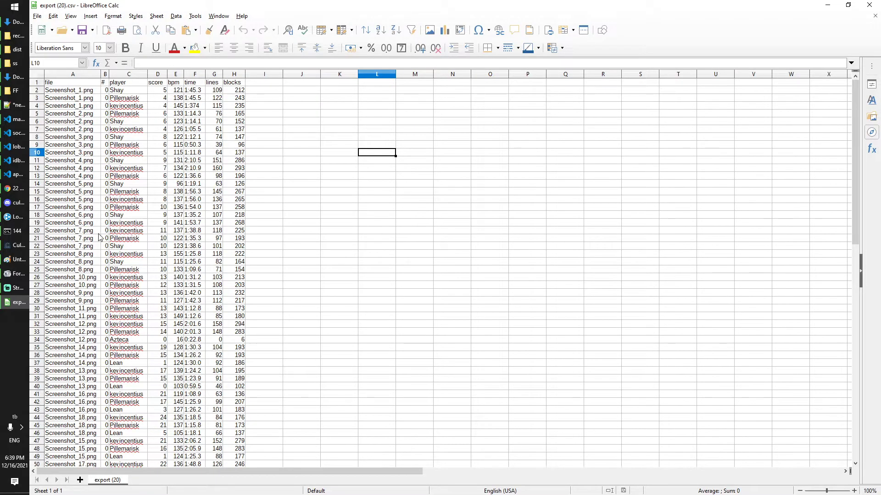
# Step: Bring the Cultris II window forward to show its Stats table
pyautogui.click(227, 215)
pyautogui.click(14, 245)
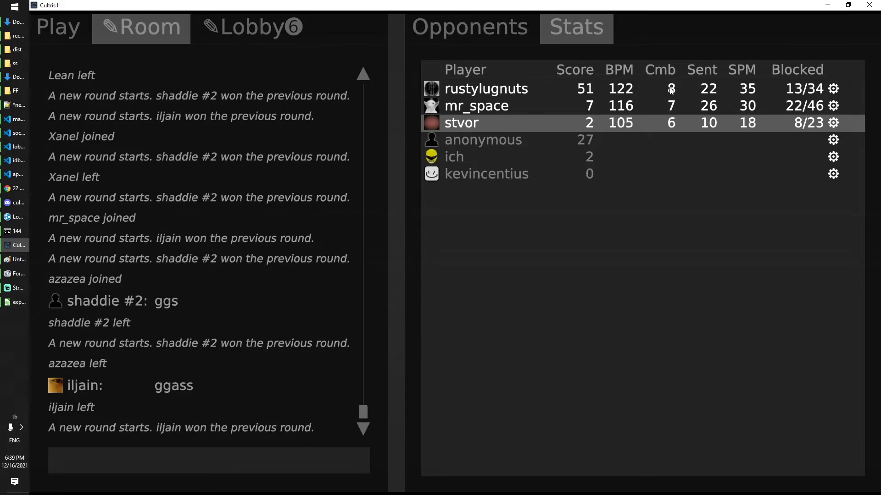
# Step: Minimize Cultris II, check cells D11, F13 and E1 in Calc, then return to screenshot-to-csv
pyautogui.click(828, 5)
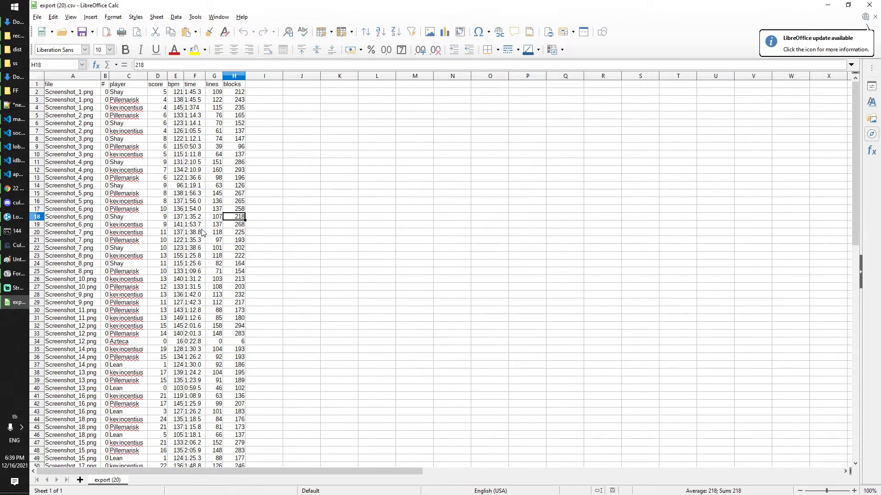
pyautogui.click(204, 177)
pyautogui.click(163, 162)
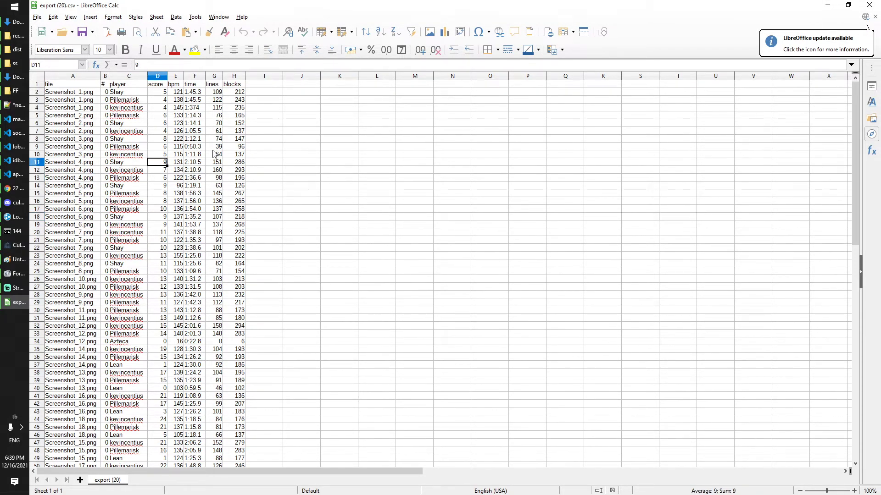
pyautogui.click(197, 179)
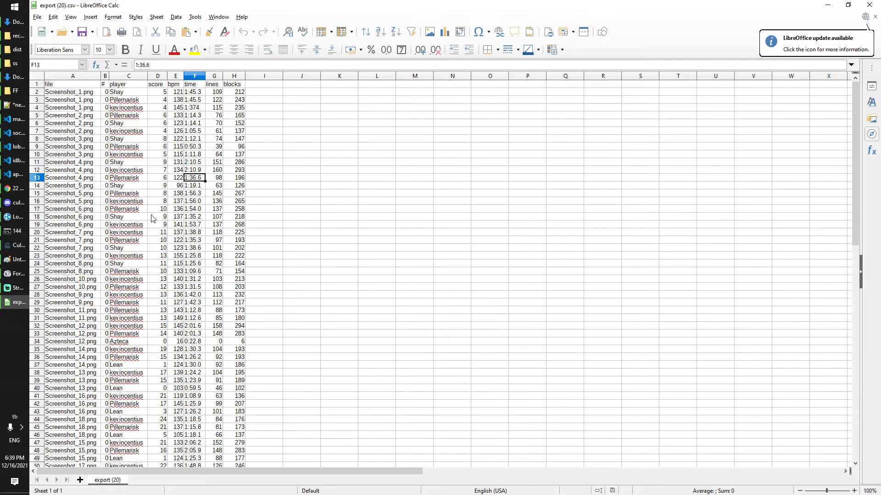
pyautogui.click(175, 86)
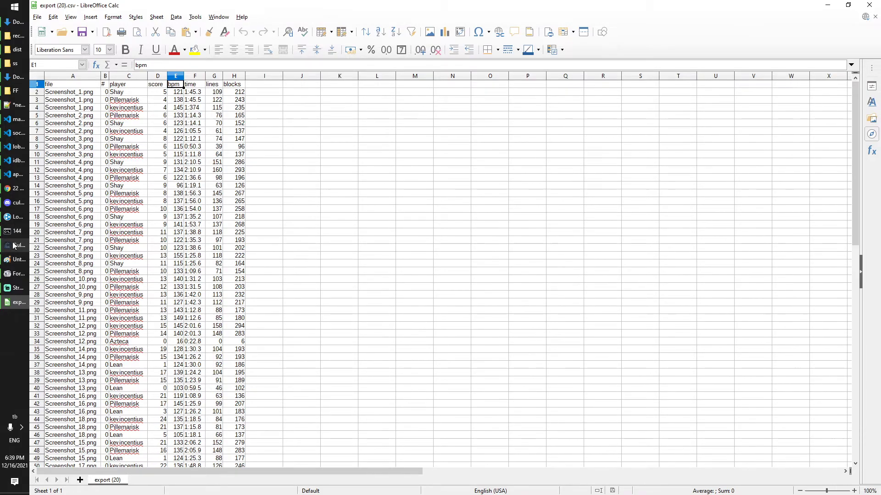
pyautogui.click(17, 188)
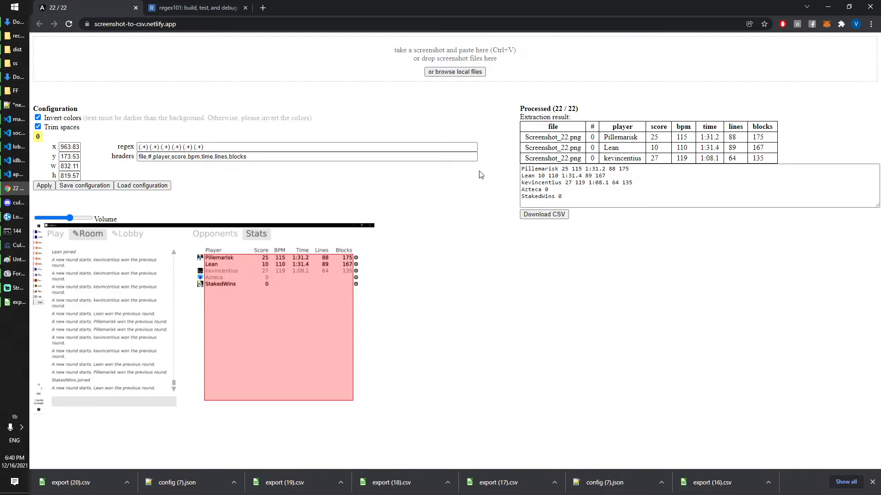
pyautogui.click(532, 198)
pyautogui.click(489, 204)
pyautogui.click(583, 198)
pyautogui.hotkey('ctrl', 'a')
pyautogui.click(220, 148)
pyautogui.moveTo(220, 148); pyautogui.dragTo(127, 149)
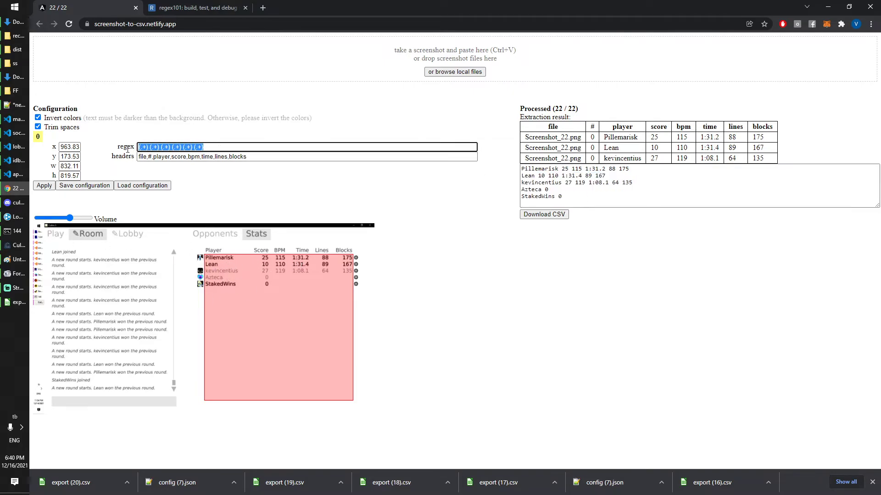
pyautogui.click(150, 150)
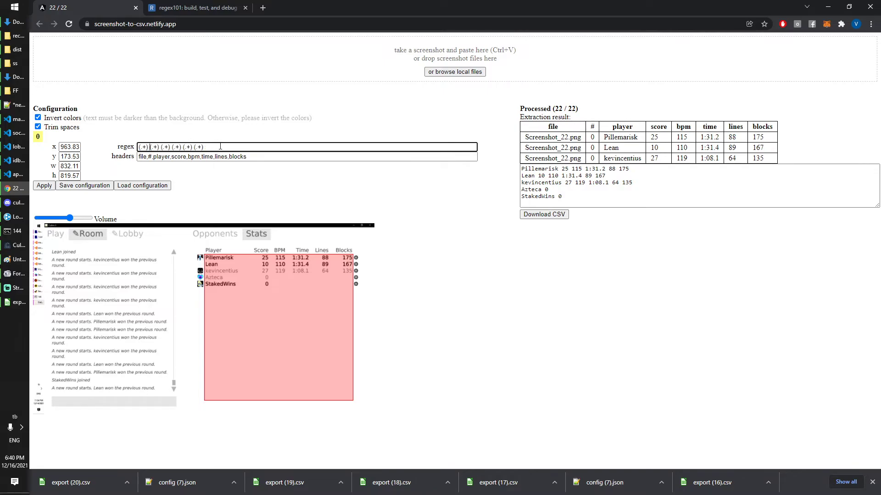
pyautogui.moveTo(220, 146); pyautogui.dragTo(102, 151)
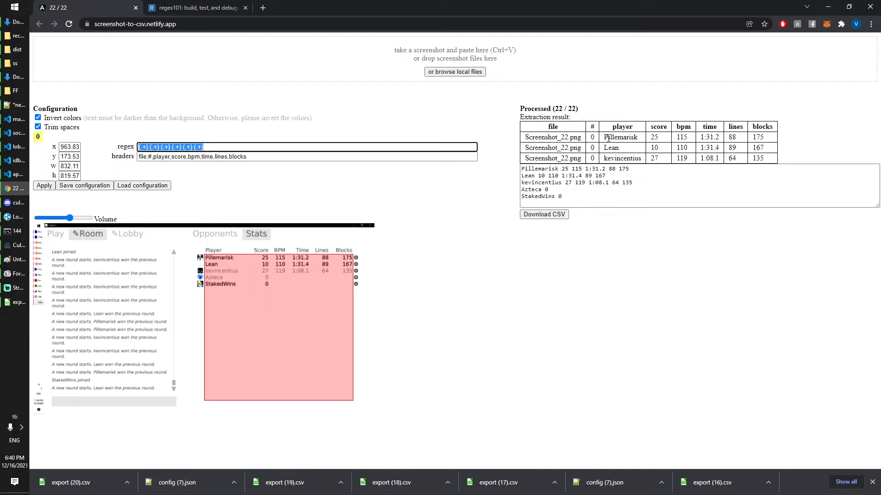
pyautogui.moveTo(608, 137); pyautogui.dragTo(792, 137)
pyautogui.click(776, 144)
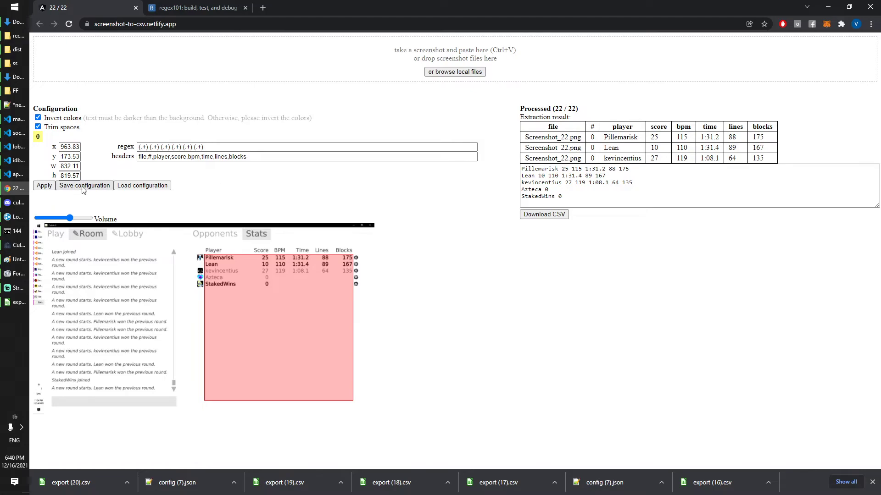
# Step: Load the saved Jstris stats configuration from Downloads
pyautogui.click(138, 185)
pyautogui.scroll(-5, 287, 127)
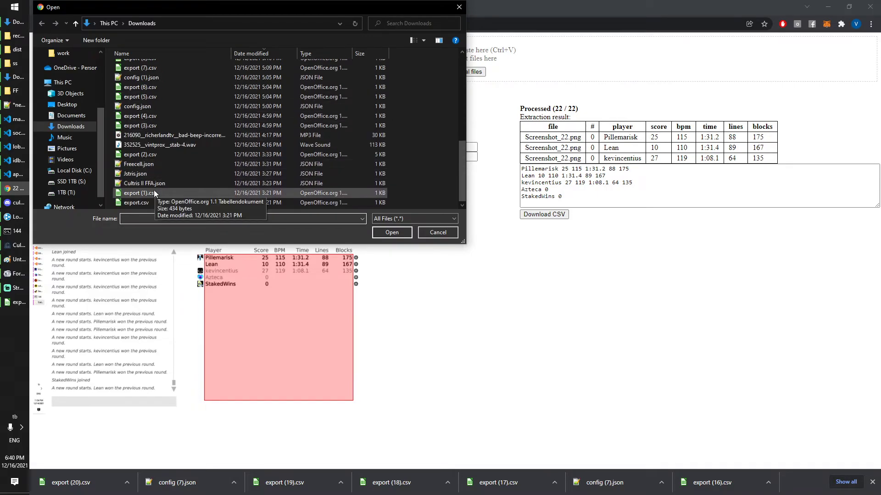
pyautogui.doubleClick(154, 192)
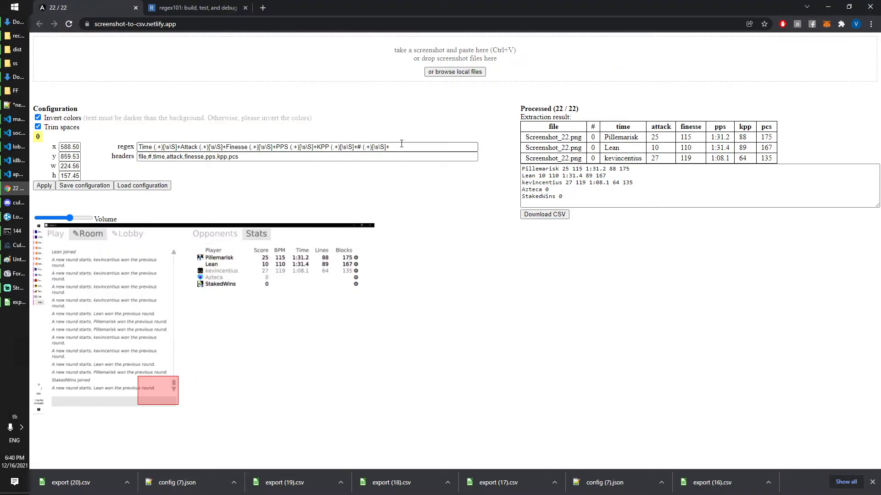
# Step: Highlight the regex pattern, then the [\s\S] following the Attack capture
pyautogui.moveTo(402, 144); pyautogui.dragTo(109, 156)
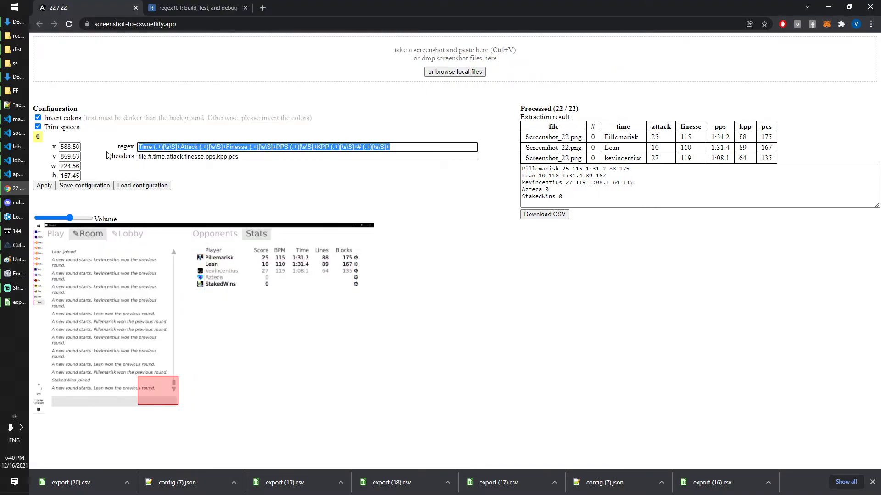
pyautogui.click(198, 147)
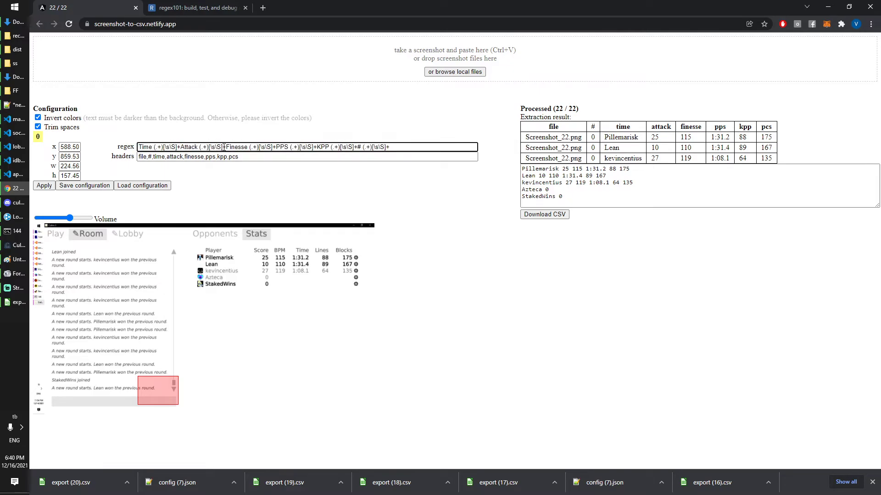
pyautogui.moveTo(224, 147); pyautogui.dragTo(211, 146)
pyautogui.click(259, 8)
# Step: Load Jstris via 'js' and play a quick game, dropping about 18 pieces
pyautogui.write('js')
pyautogui.press('Return')
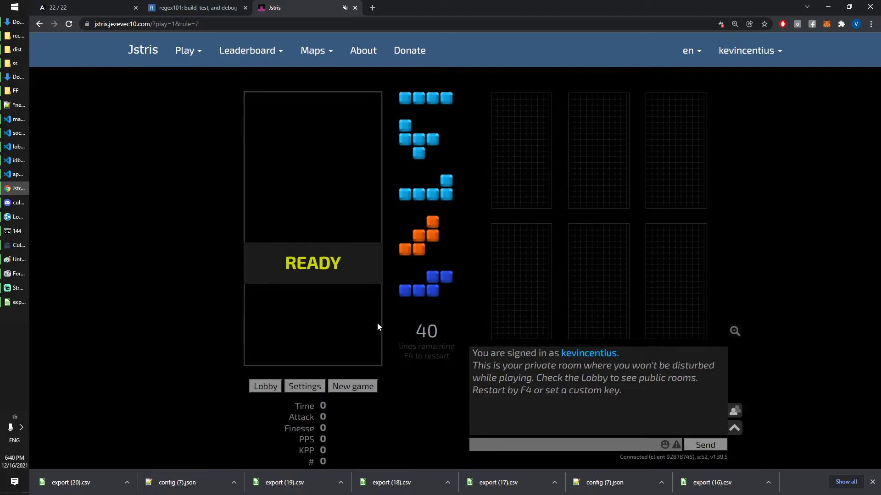
pyautogui.press('Up')
pyautogui.press('Right')
pyautogui.press('space')
pyautogui.press('Up')
pyautogui.press('Right')
pyautogui.press('space')
pyautogui.press('Up')
pyautogui.press('Right')
pyautogui.press('space')
pyautogui.press('Up')
pyautogui.press('space')
pyautogui.press('Left')
pyautogui.press('space')
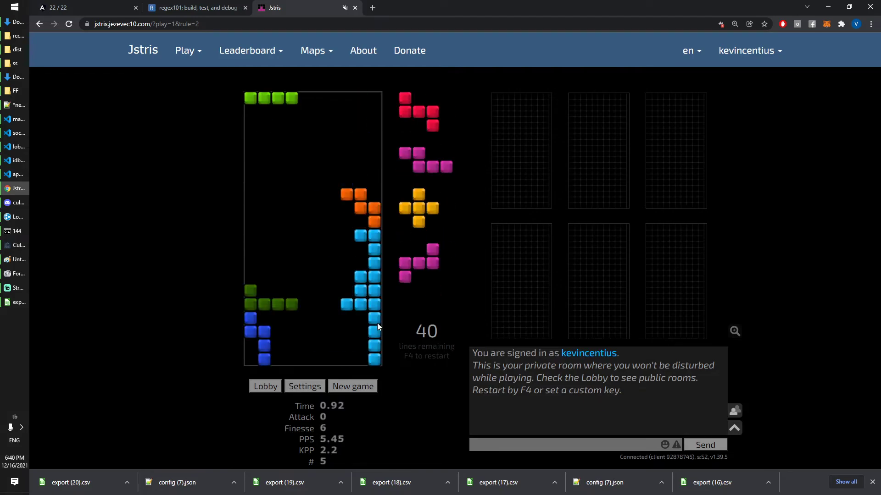
pyautogui.press('Up')
pyautogui.press('Left')
pyautogui.press('space')
pyautogui.press('Left')
pyautogui.press('space')
pyautogui.press('Up')
pyautogui.press('space')
pyautogui.press('Up')
pyautogui.press('Right')
pyautogui.press('space')
pyautogui.press('Up')
pyautogui.press('Up')
pyautogui.press('space')
pyautogui.press('Up')
pyautogui.press('space')
pyautogui.press('Left')
pyautogui.press('Left')
pyautogui.press('space')
pyautogui.press('Up')
pyautogui.press('space')
pyautogui.press('Up')
pyautogui.press('Left')
pyautogui.press('space')
pyautogui.press('Up')
pyautogui.press('space')
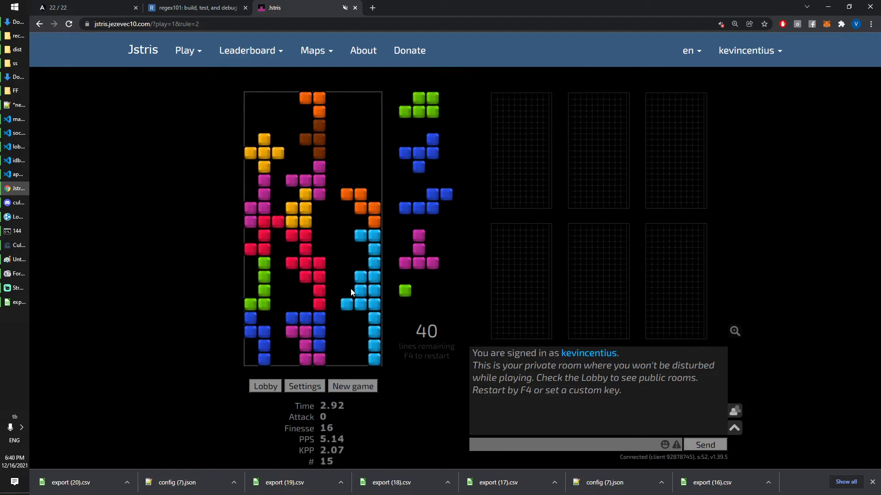
pyautogui.press('space')
pyautogui.press('space')
pyautogui.press('space')
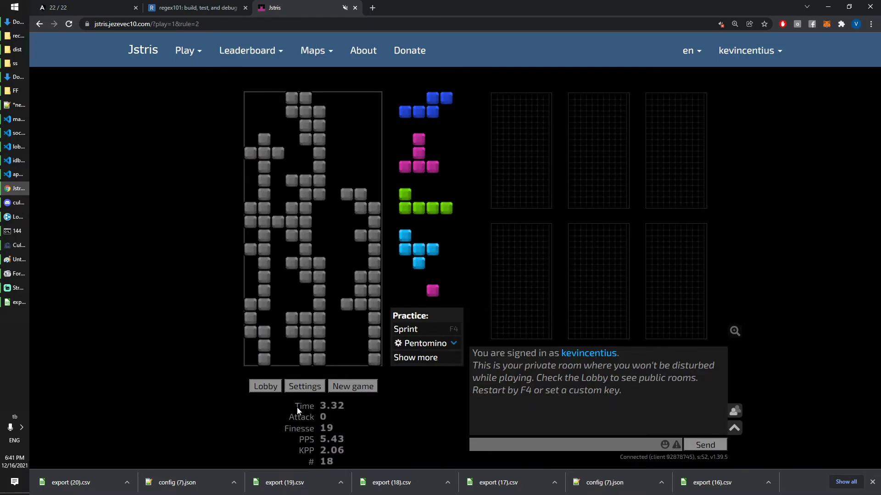
# Step: Reload screenshot-to-csv, load Jstris.json from Downloads, and paste the Jstris screenshot for parsing
pyautogui.hotkey('ctrl', 'Tab')
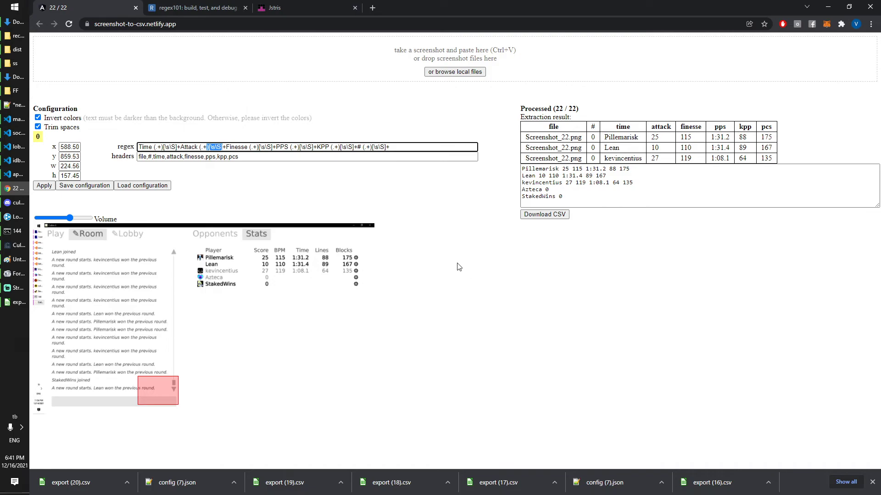
pyautogui.press('F5')
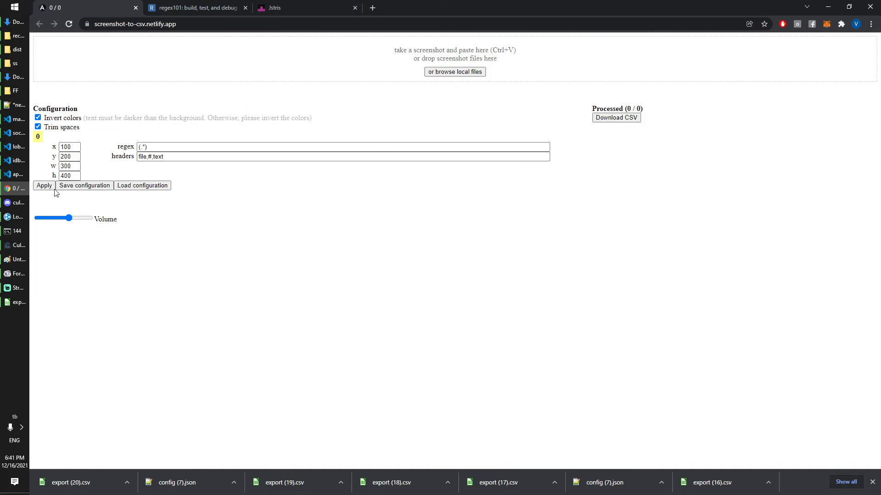
pyautogui.click(122, 188)
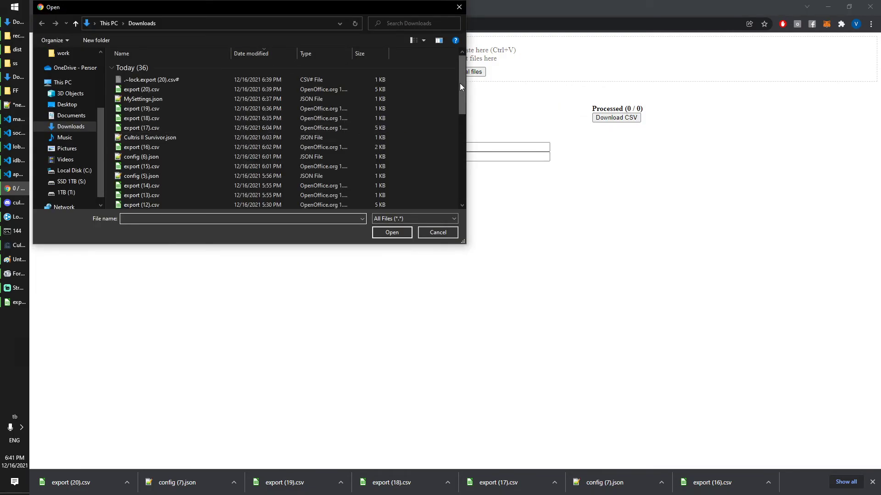
pyautogui.moveTo(461, 87); pyautogui.dragTo(443, 184)
pyautogui.click(173, 183)
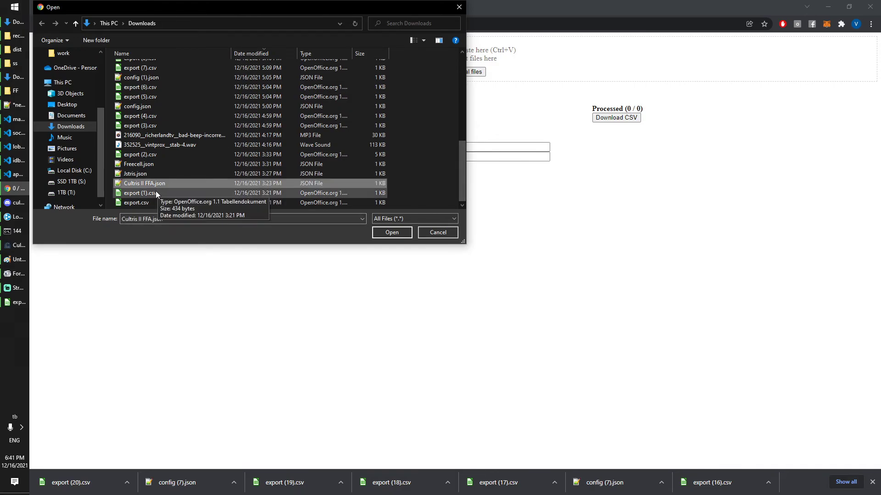
pyautogui.doubleClick(148, 173)
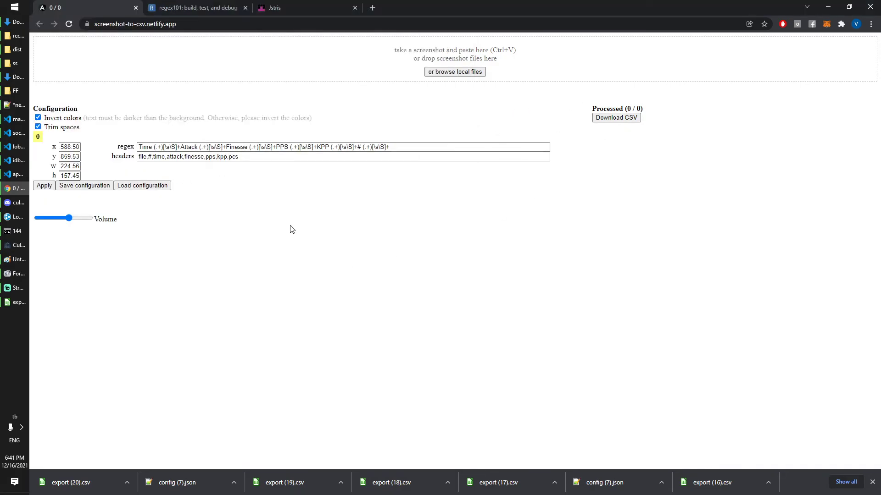
pyautogui.hotkey('ctrl', 'v')
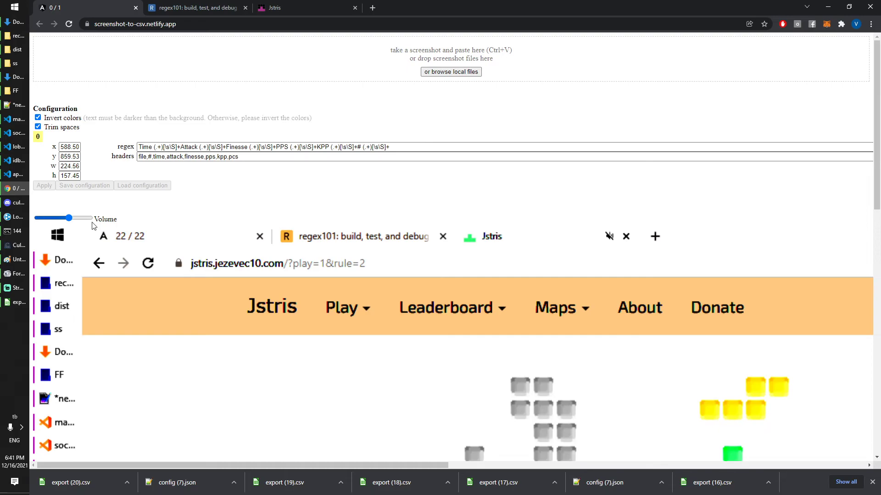
pyautogui.moveTo(45, 118); pyautogui.dragTo(76, 117)
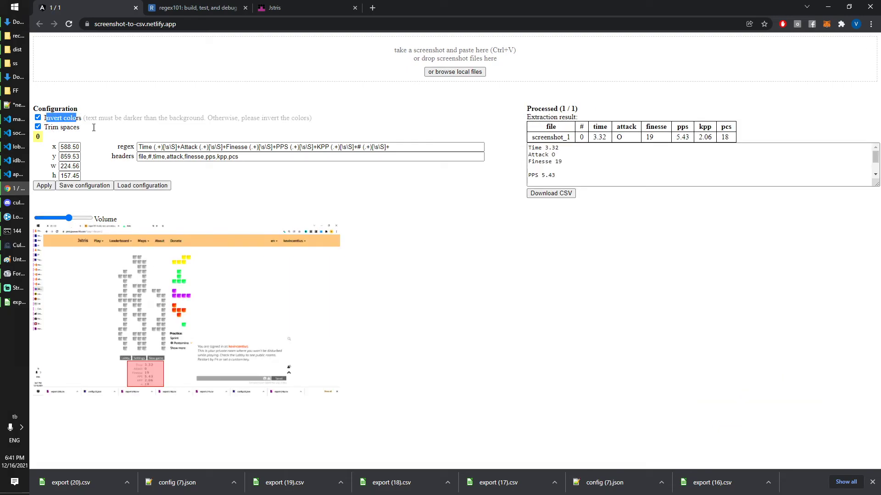
pyautogui.moveTo(333, 313); pyautogui.dragTo(541, 200)
pyautogui.moveTo(729, 138); pyautogui.dragTo(679, 138)
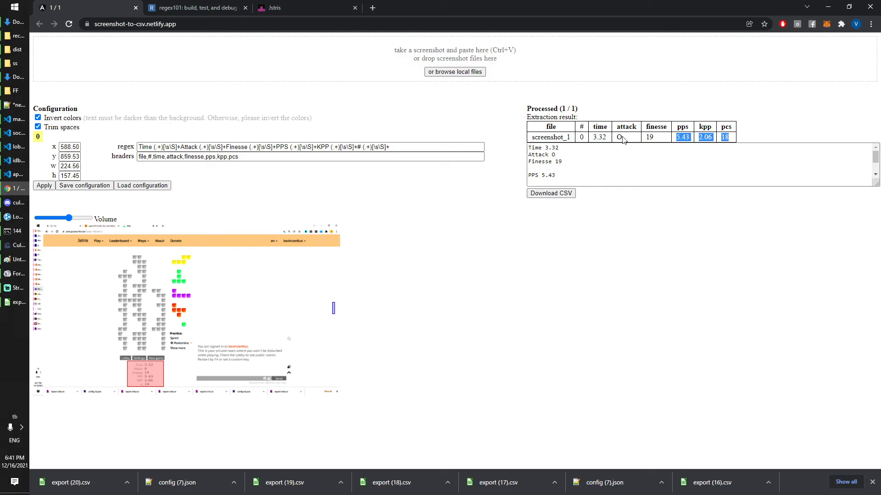
pyautogui.doubleClick(620, 138)
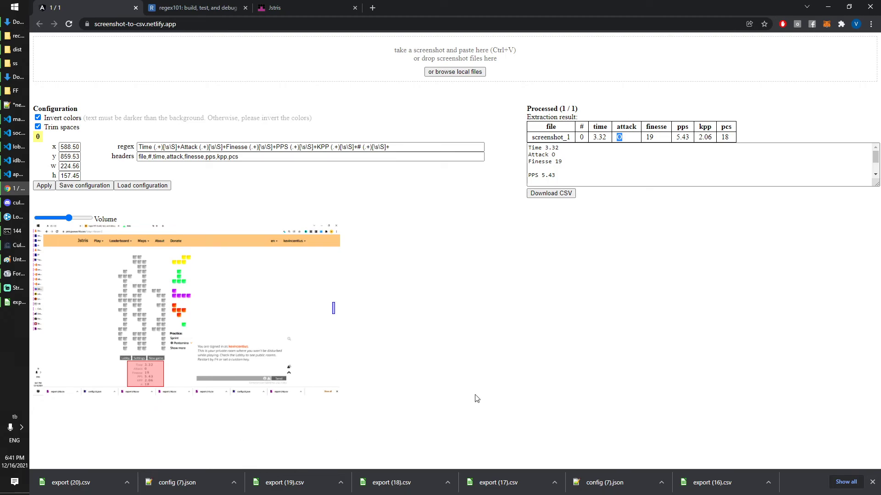
pyautogui.click(310, 4)
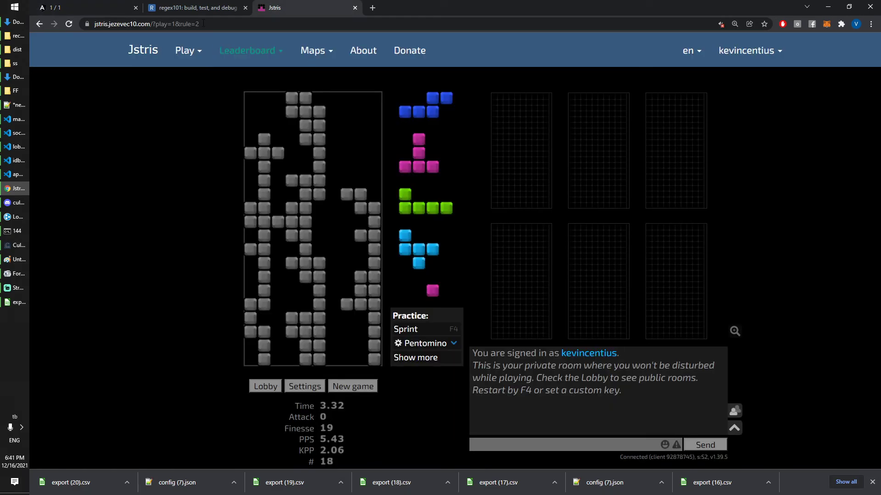
pyautogui.click(105, 7)
pyautogui.doubleClick(619, 136)
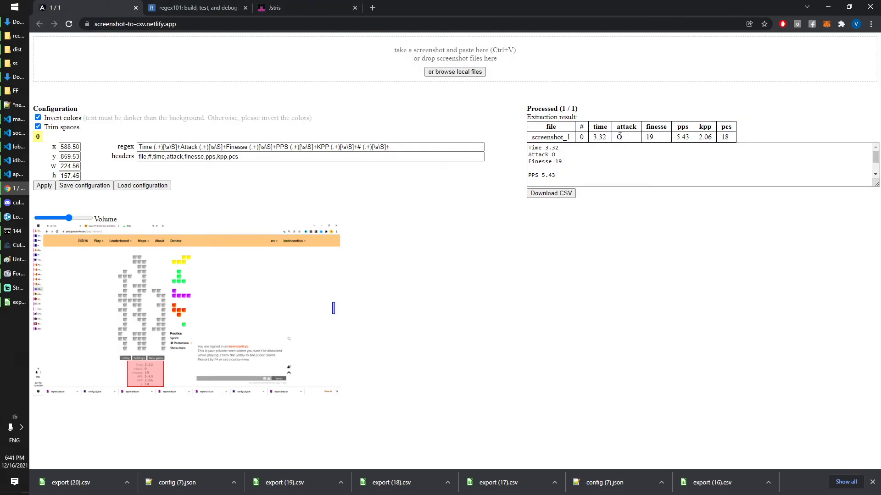
pyautogui.moveTo(619, 136); pyautogui.dragTo(624, 138)
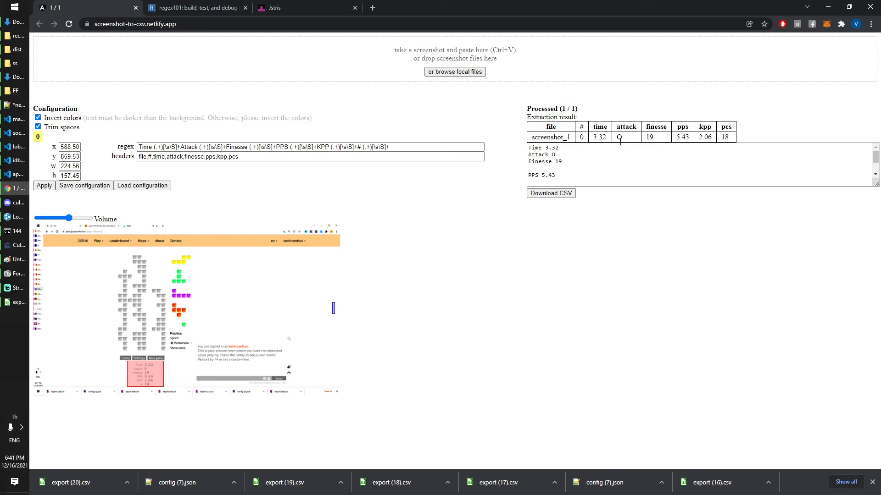